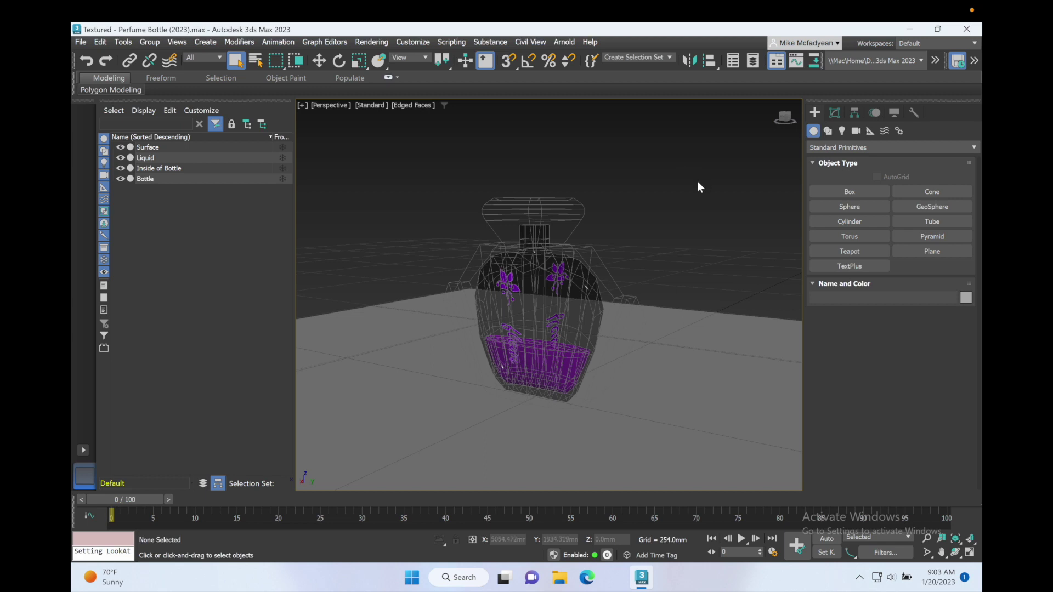
- Select the Surface ground plane, frame it, and add an Edit Poly modifier
left_click(679, 321)
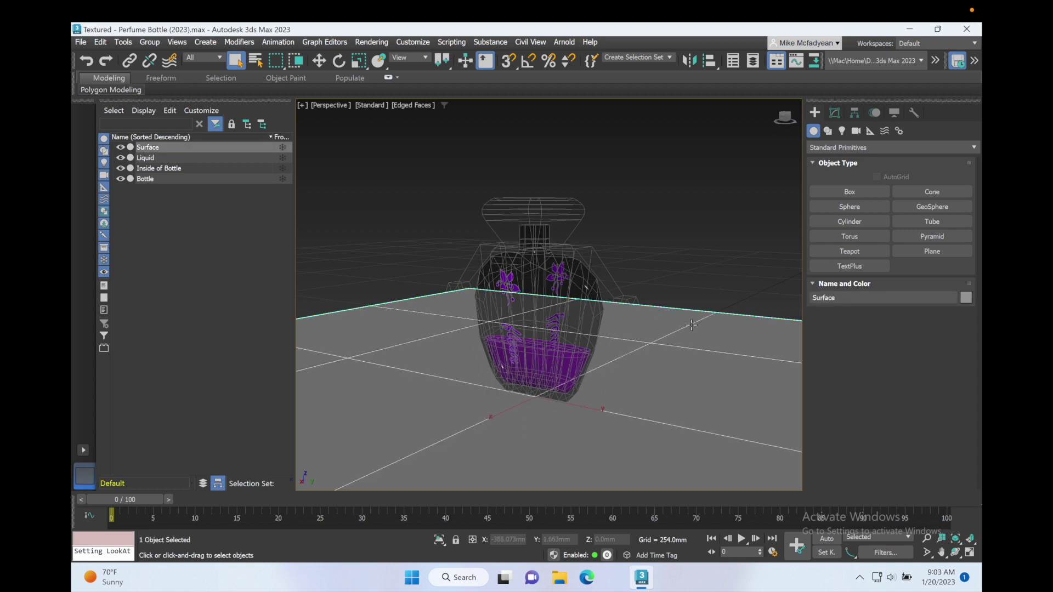
key("z")
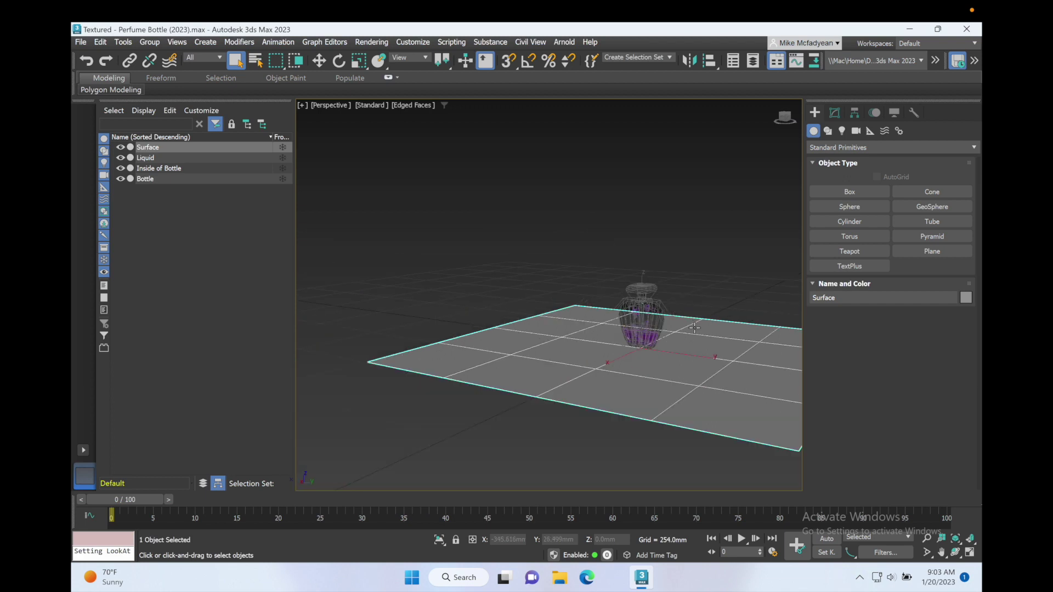
middle_click_drag(691, 325, 599, 325, "alt")
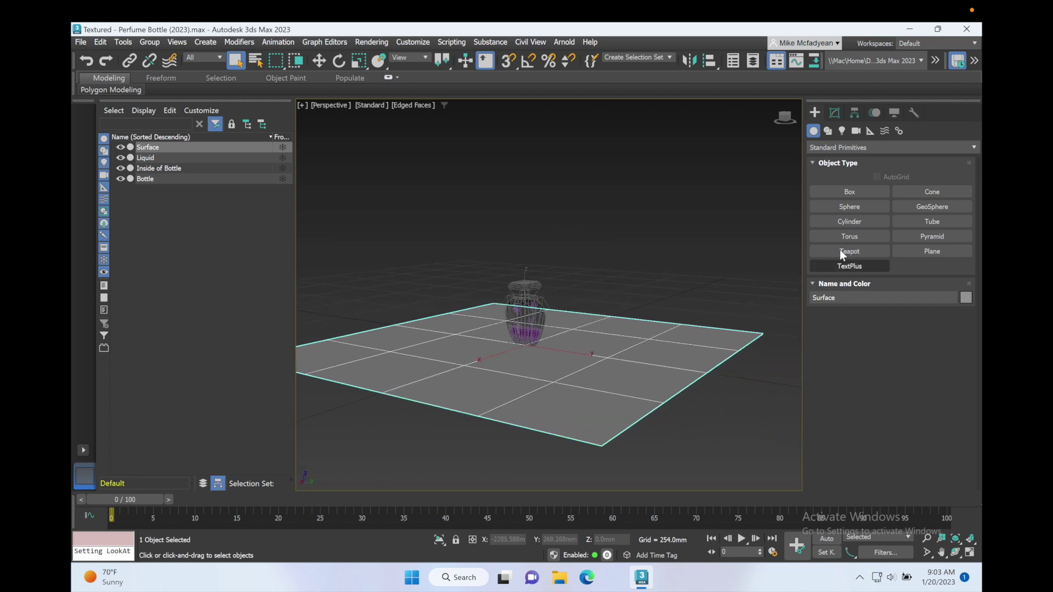
left_click(833, 114)
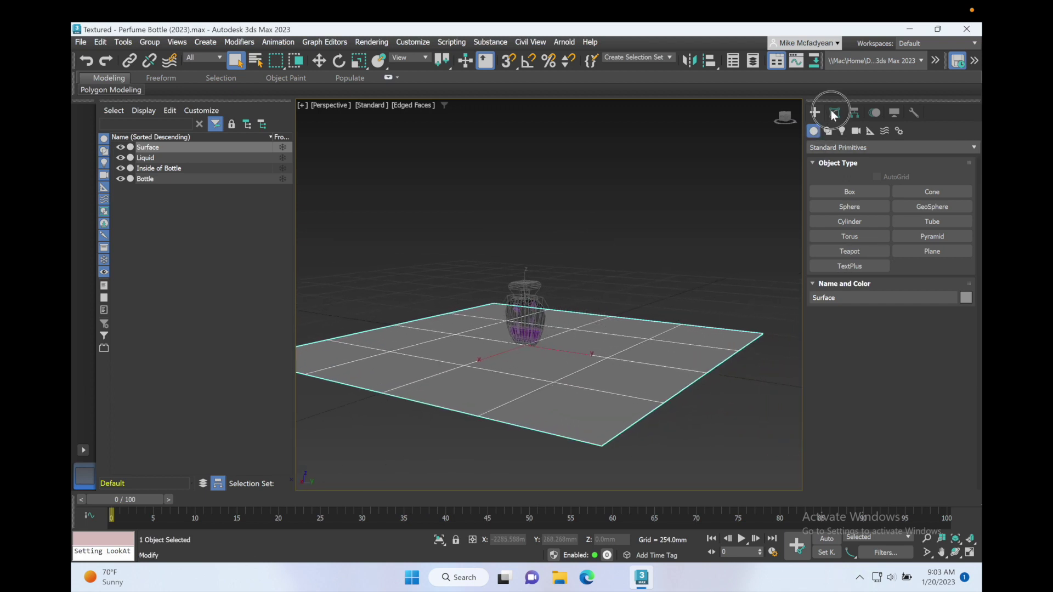
left_click(974, 146)
scroll(970, 176, "down", 5)
left_click(932, 188)
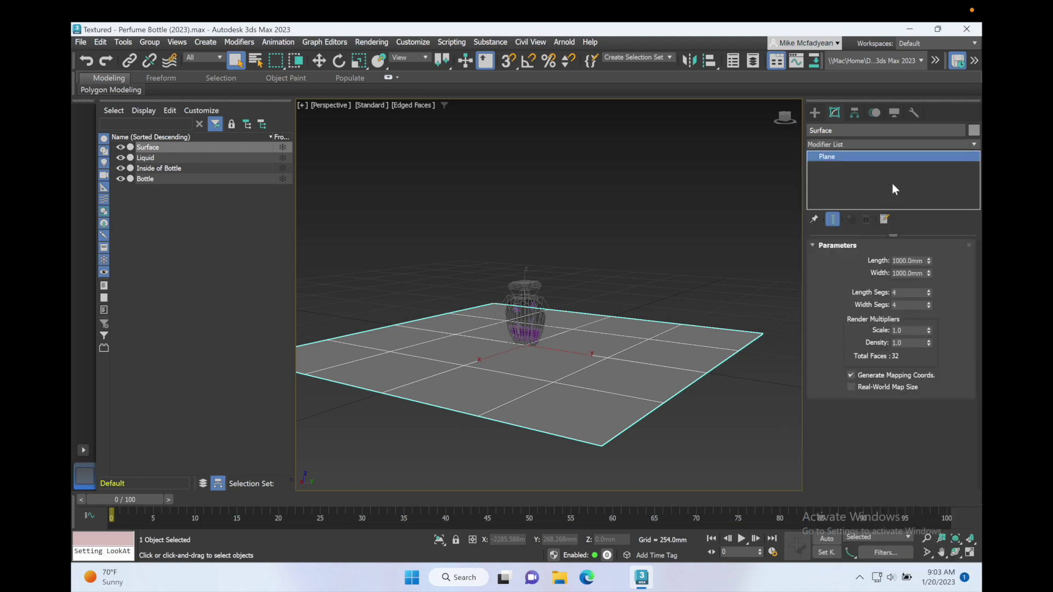
- At Edge level, select the plane's back and left border edges, eight in all
left_click(824, 157)
left_click(847, 177)
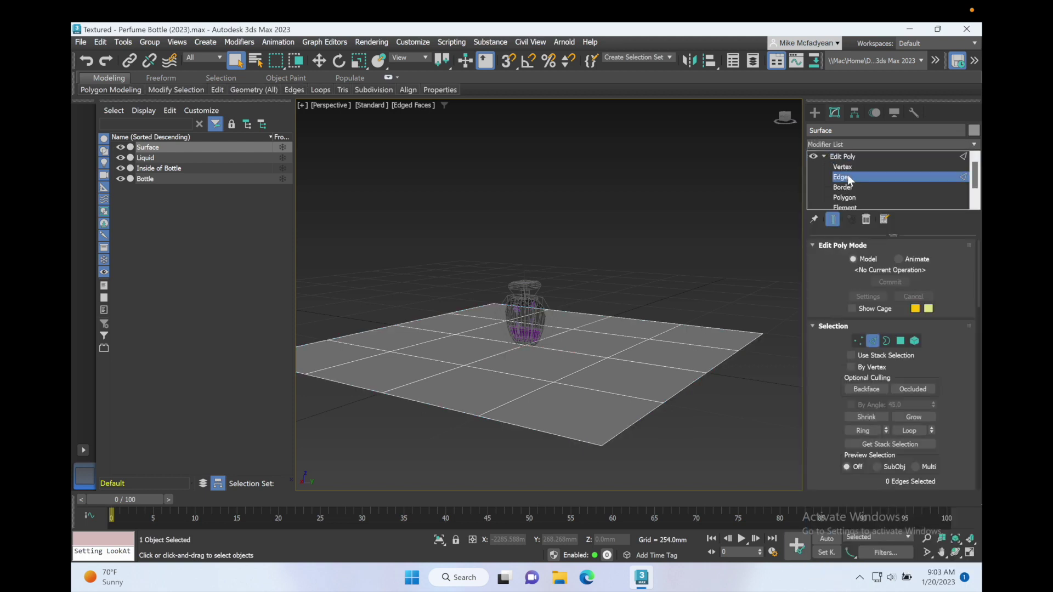
middle_click_drag(660, 284, 653, 300, "alt")
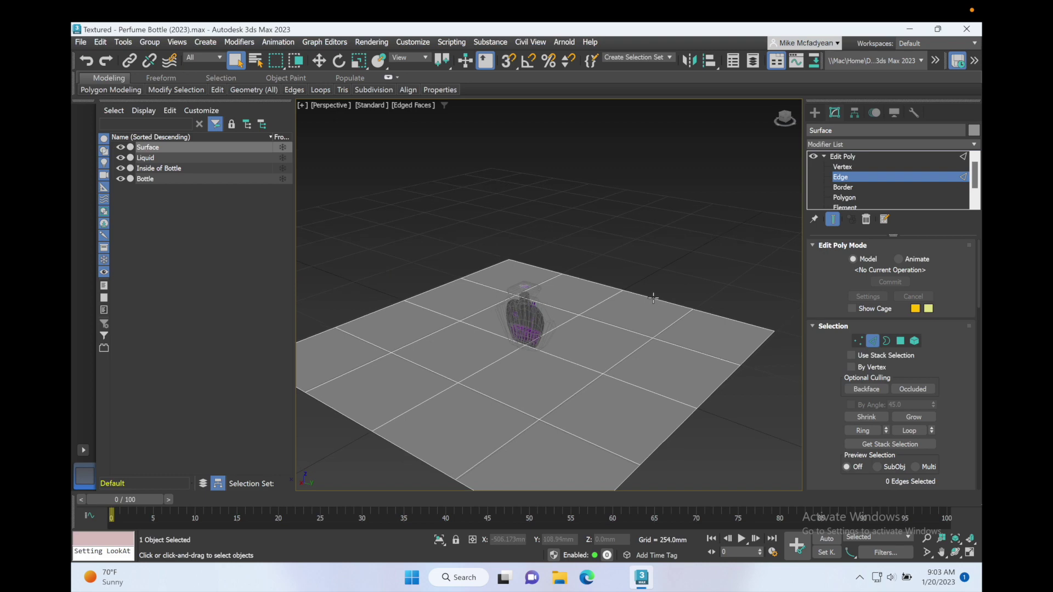
double_click(652, 297)
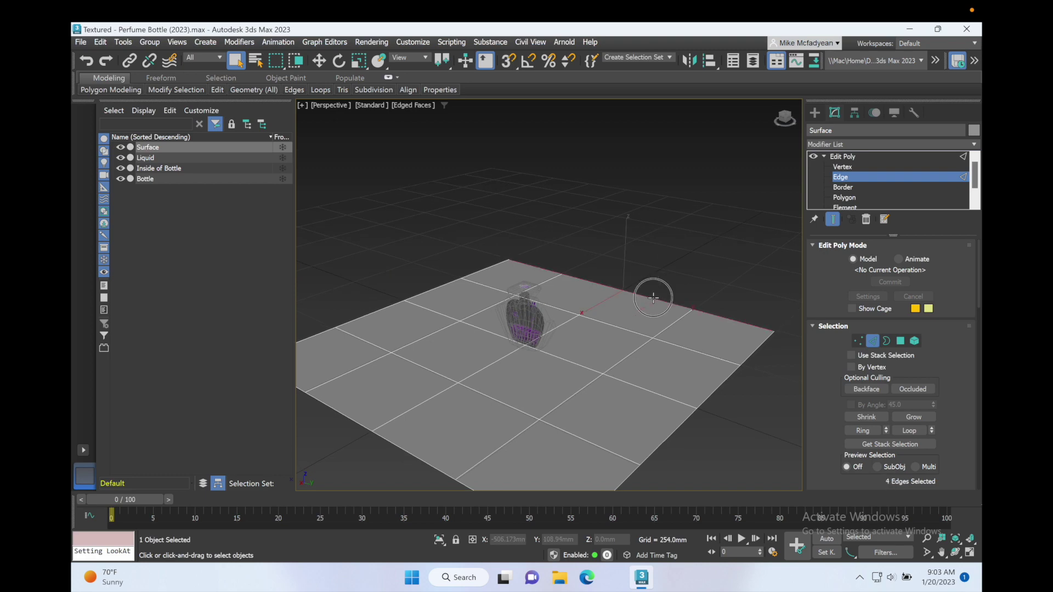
double_click(433, 289, "ctrl")
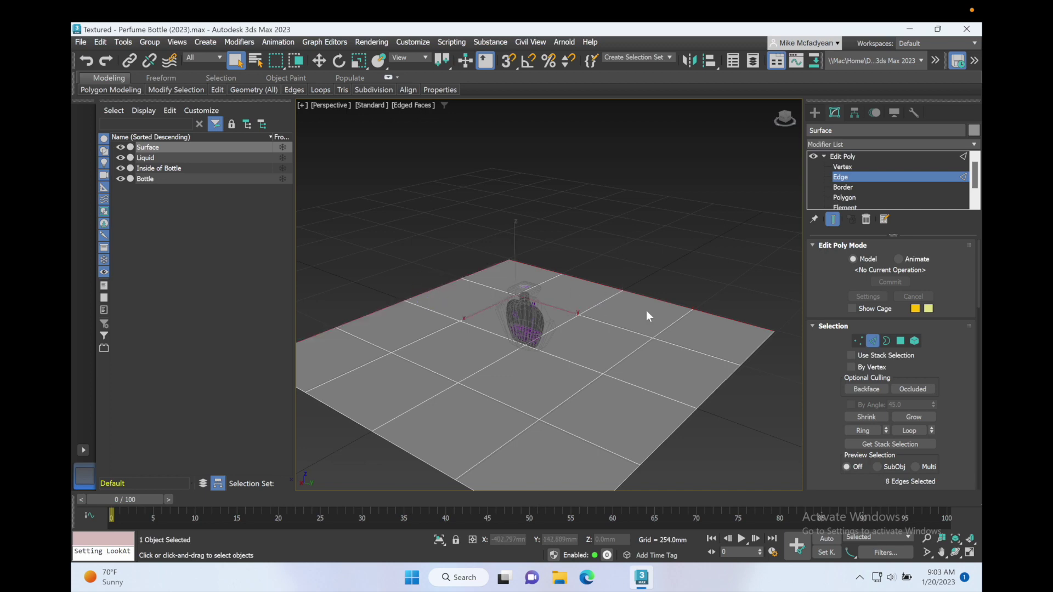
- Extrude the selected border edges upward about 1064mm into back and left walls
scroll(821, 398, "down", 2)
scroll(821, 398, "down", 1)
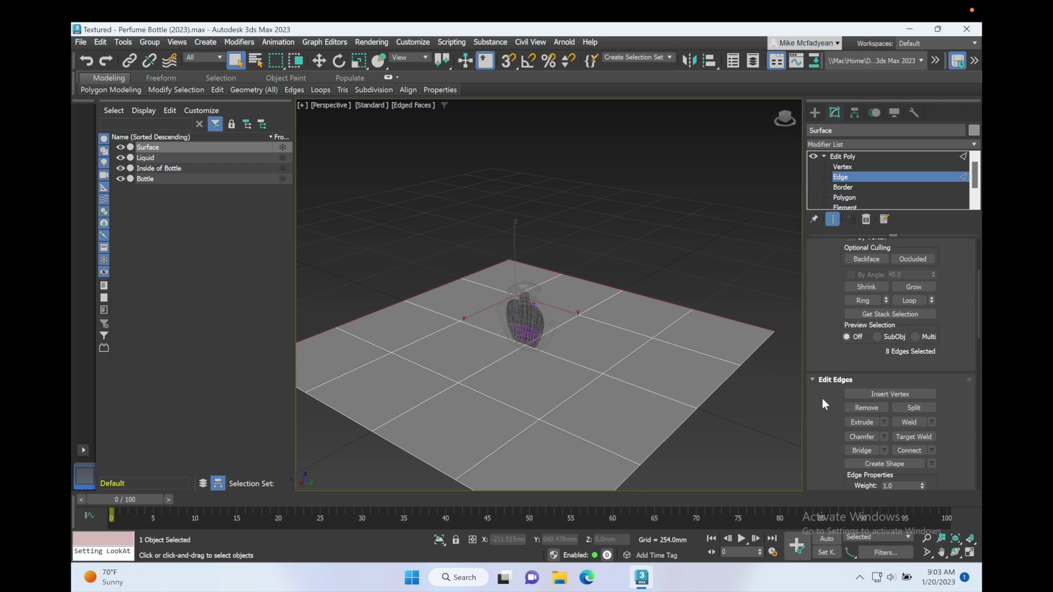
left_click(884, 421)
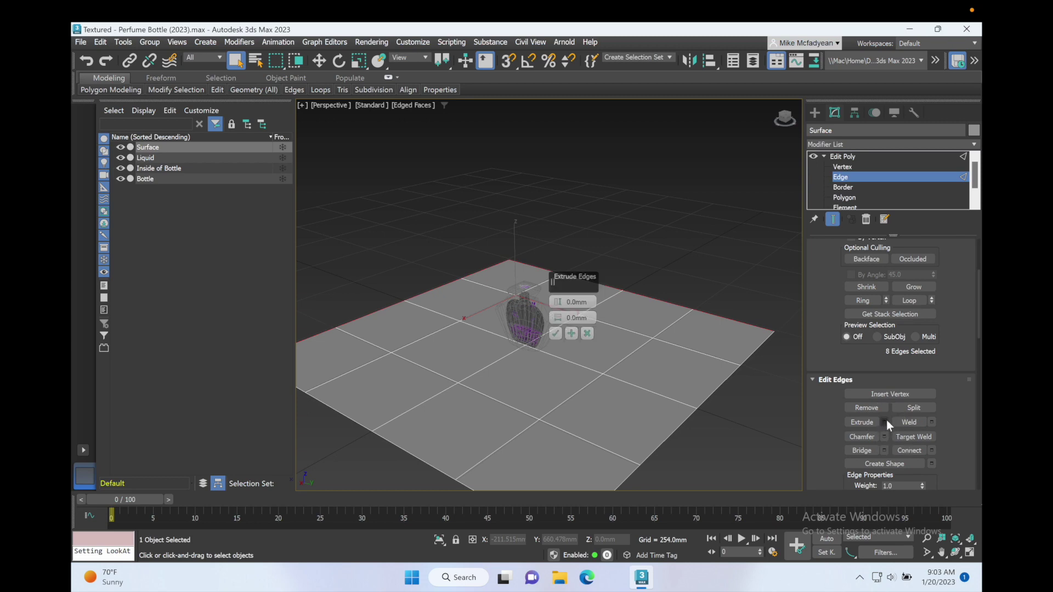
left_click_drag(559, 302, 564, 194)
scroll(565, 196, "down", 3)
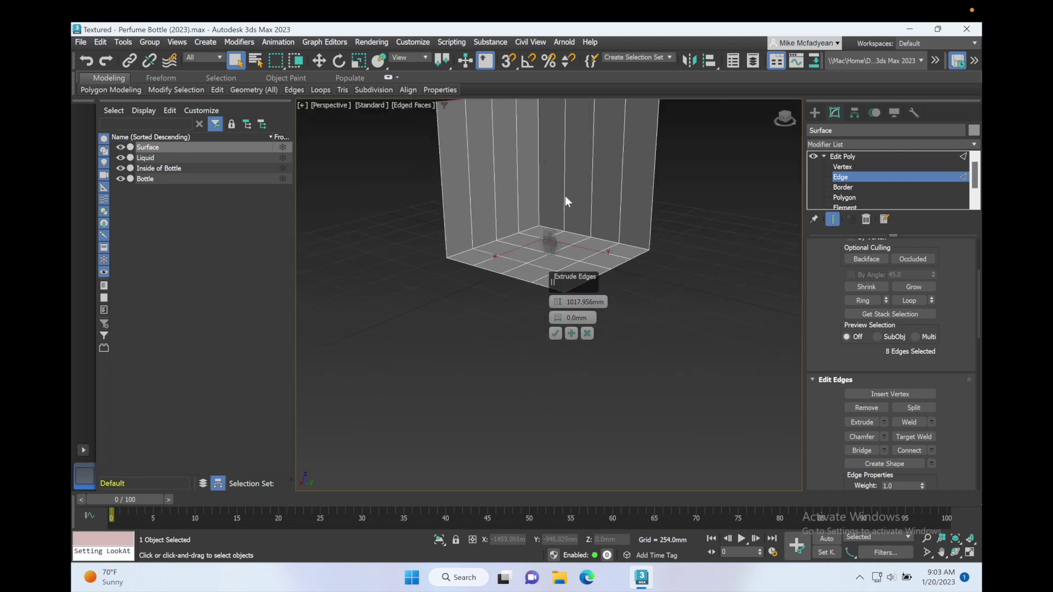
scroll(567, 231, "down", 3)
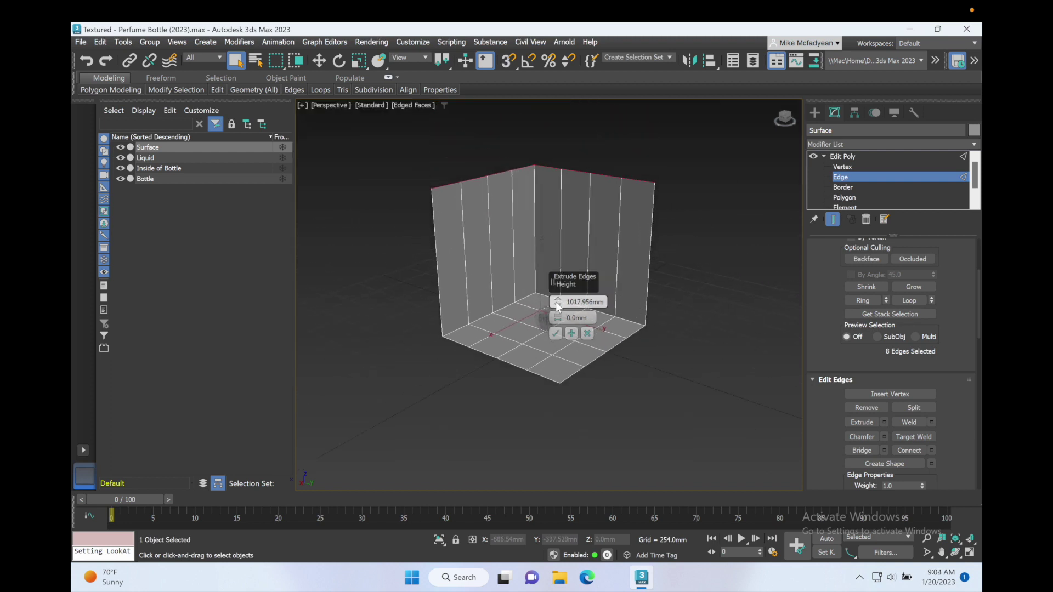
left_click_drag(555, 301, 555, 292)
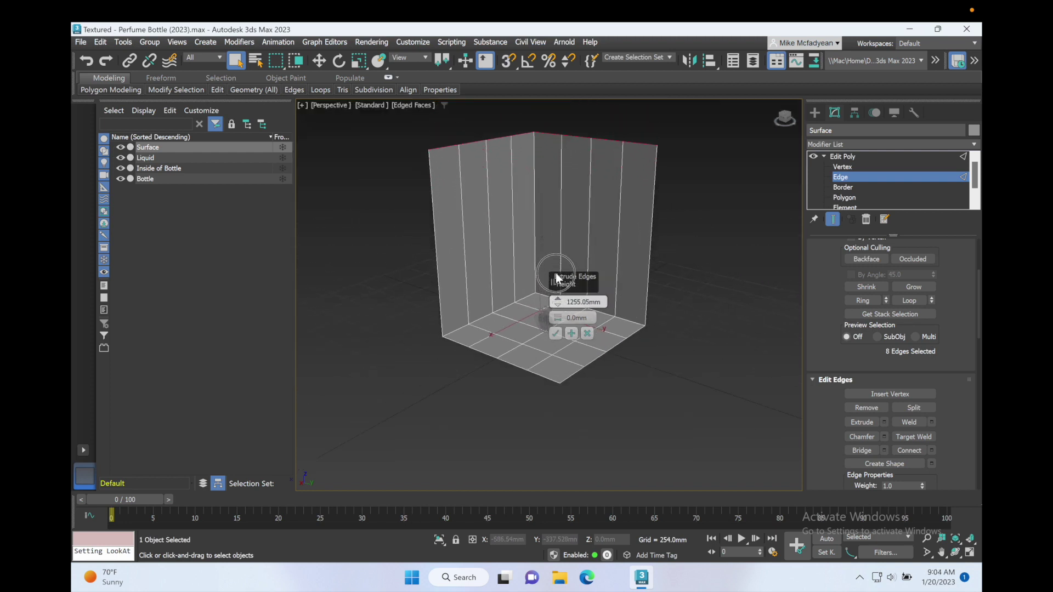
left_click(555, 333)
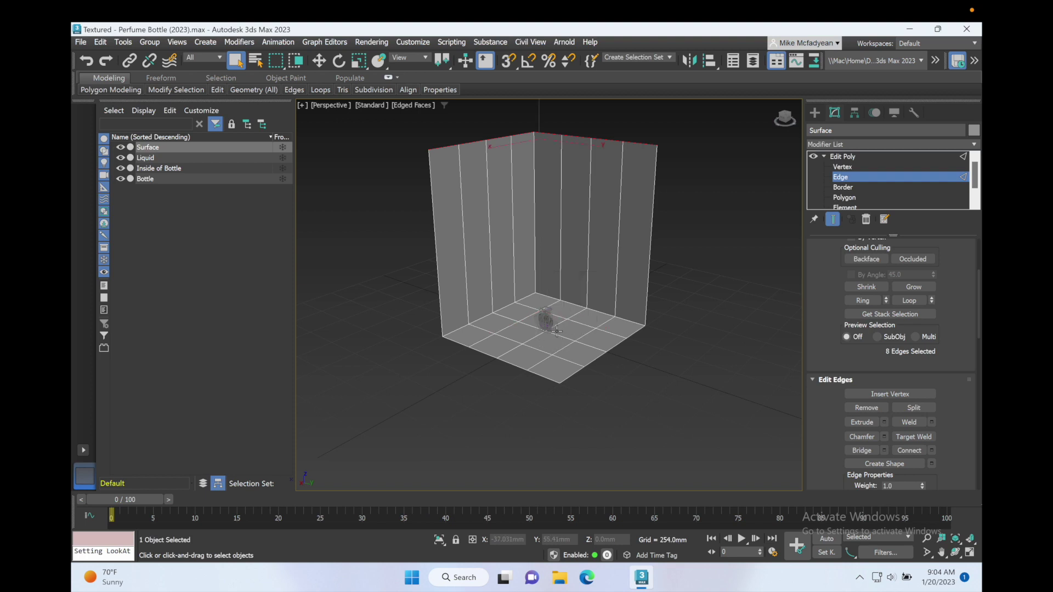
- Chamfer the wall-floor edge loops 170.089mm with 4 segments into a smooth curve
scroll(600, 326, "up", 4)
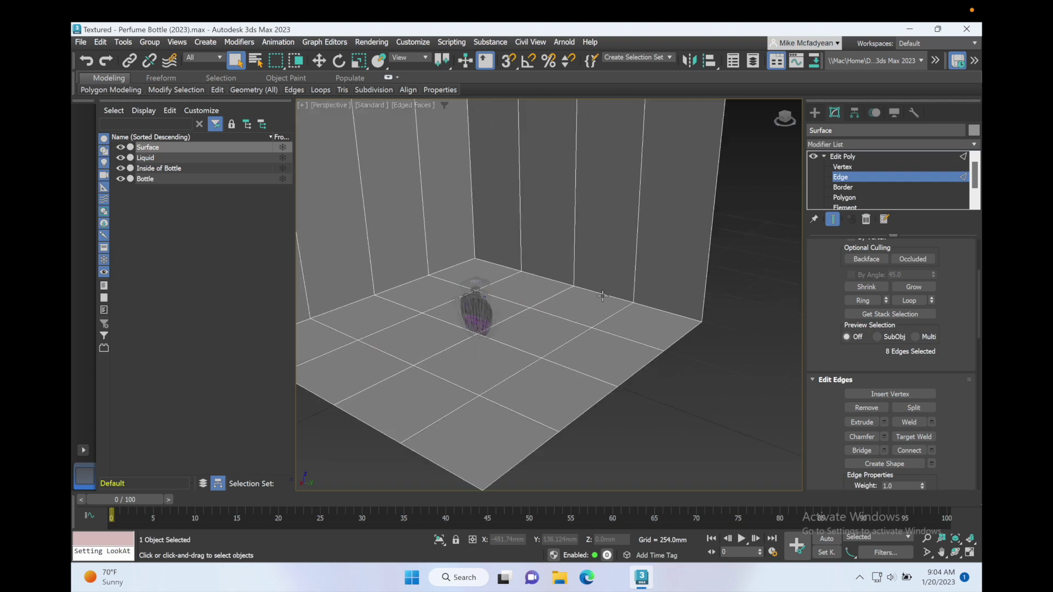
double_click(603, 294)
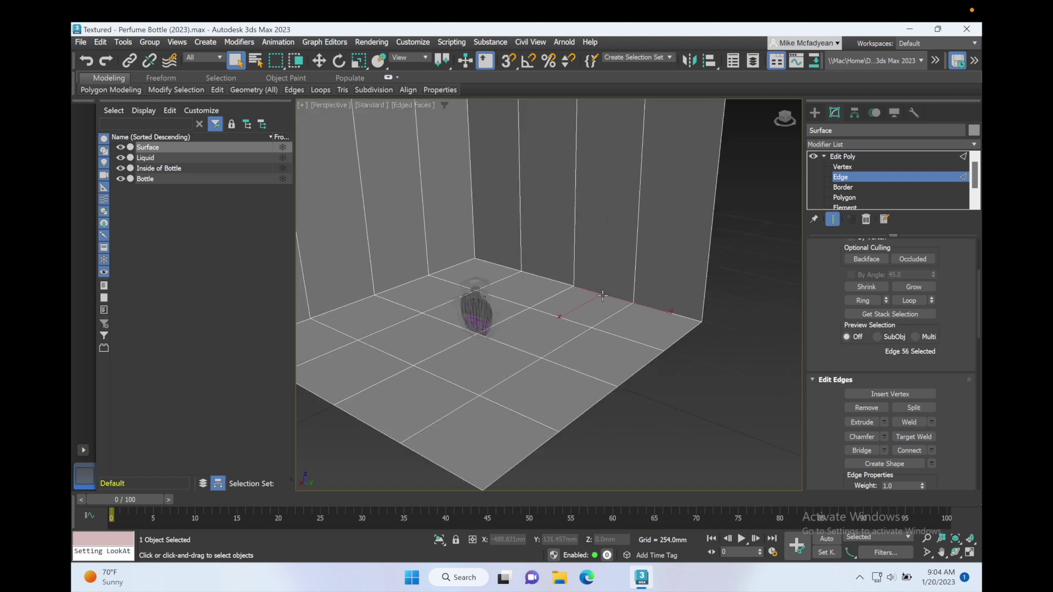
double_click(398, 286, "ctrl")
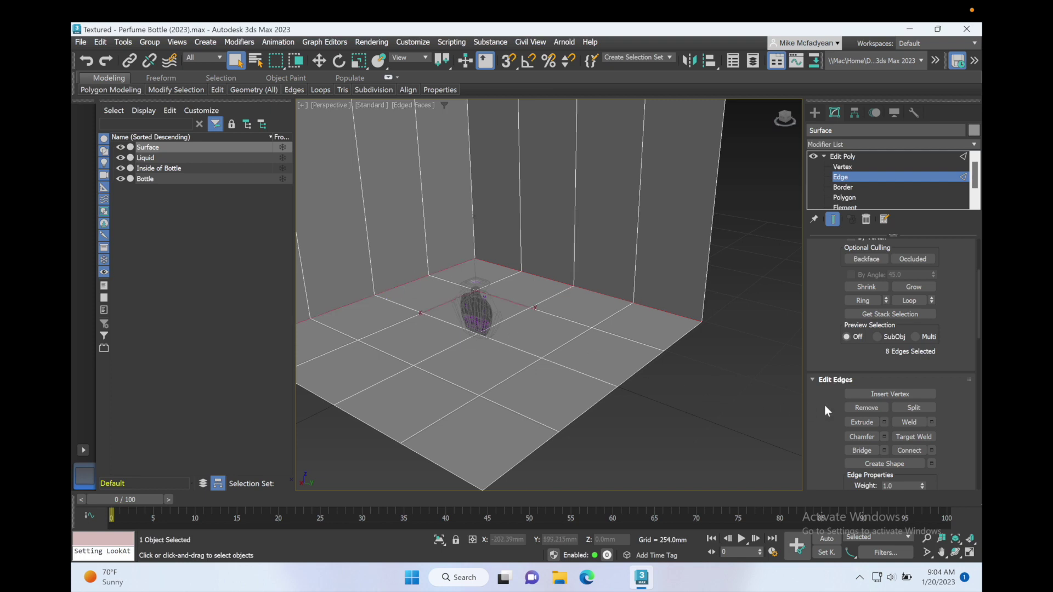
left_click(884, 436)
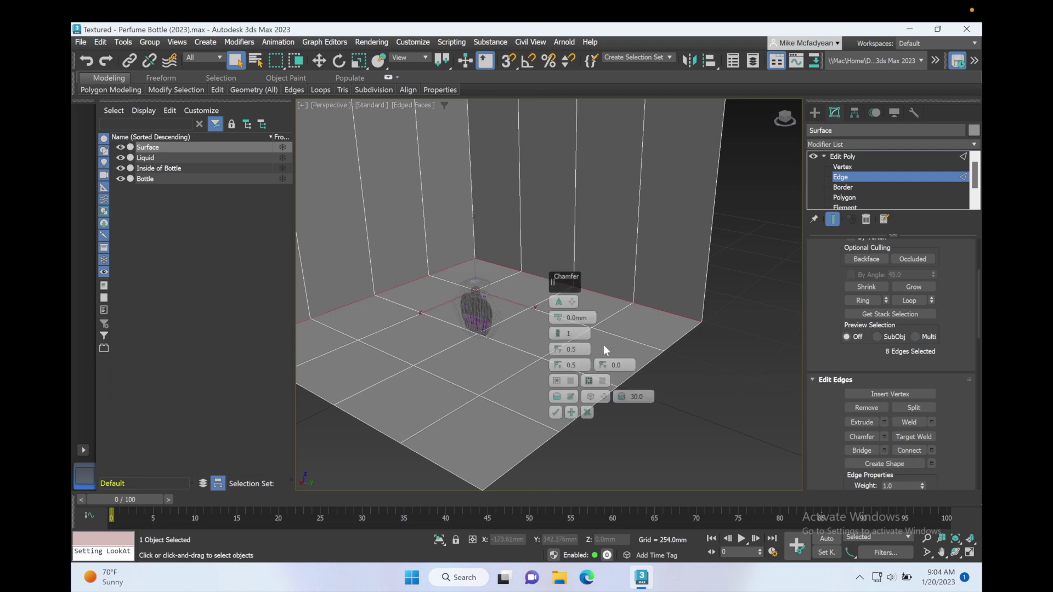
mouse_move(557, 317)
left_mouse_down()
mouse_move(556, 294)
mouse_move(558, 331)
left_mouse_up()
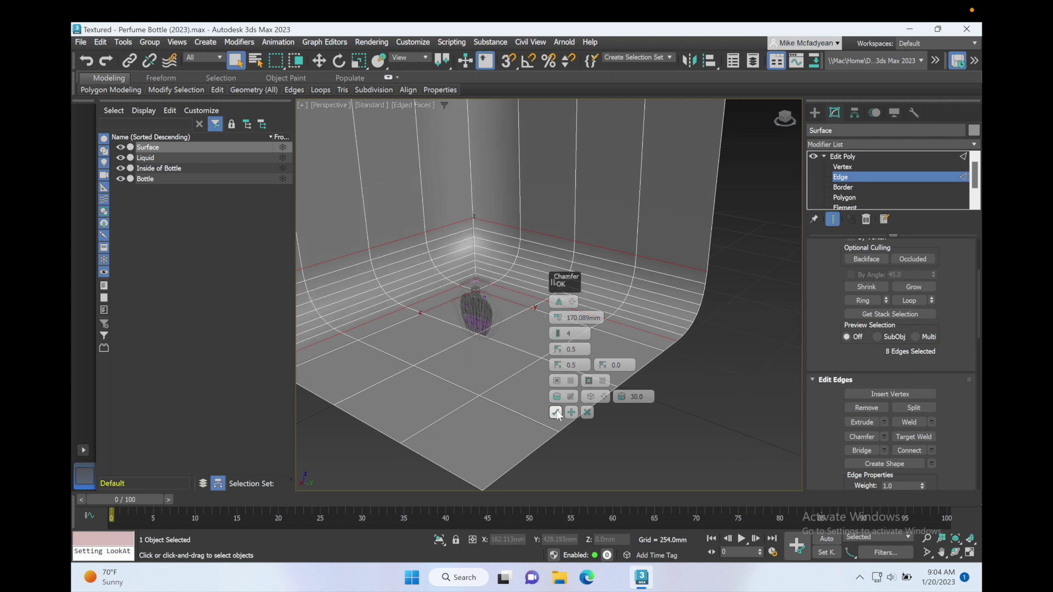
left_click(555, 412)
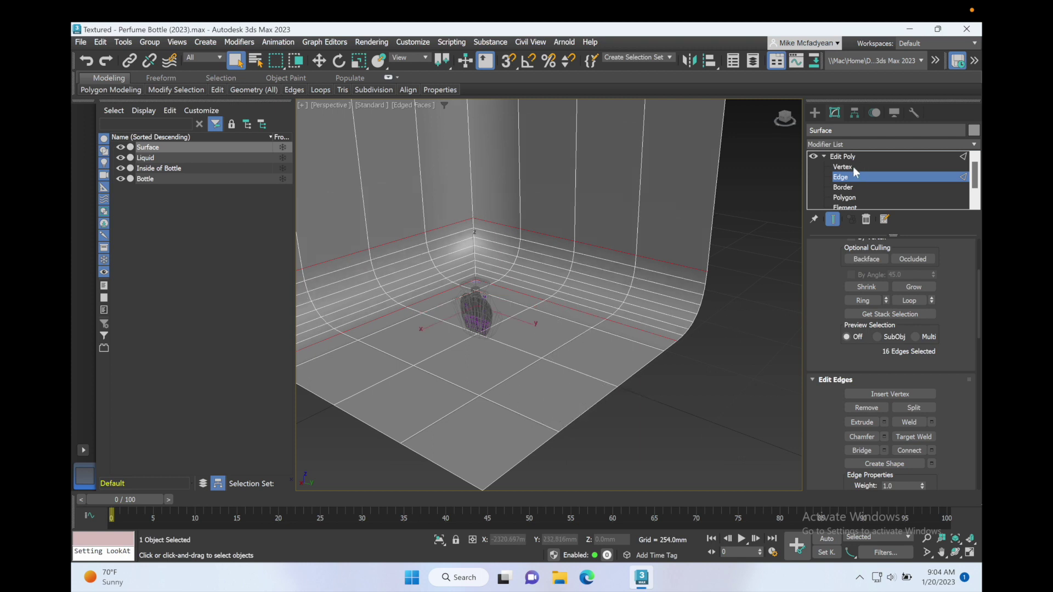
- Return to object level and add an OpenSubdiv modifier to smooth the backdrop
left_click(823, 156)
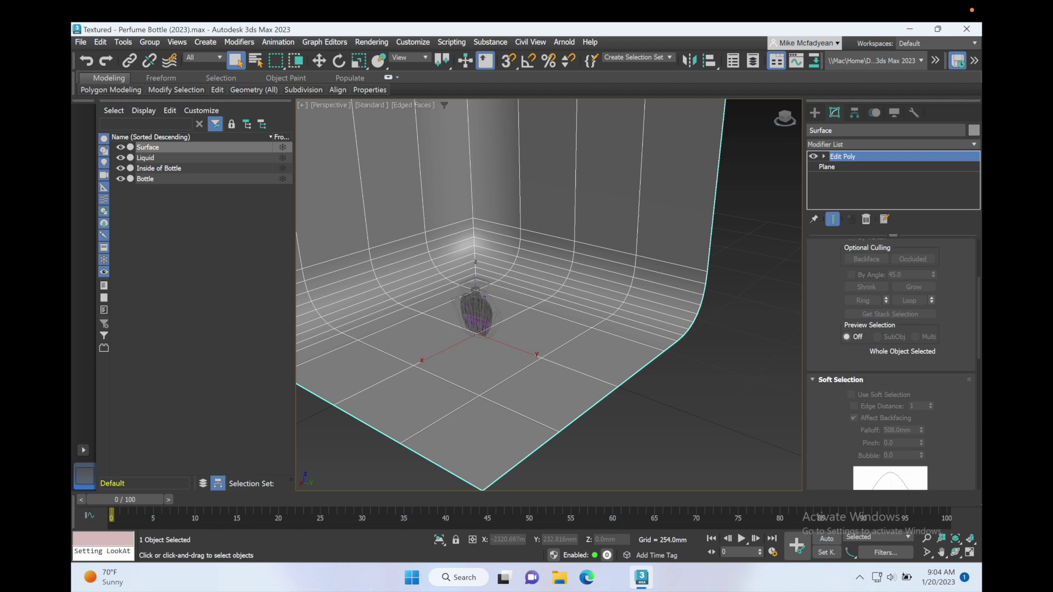
left_click(975, 144)
scroll(975, 145, "down", 15)
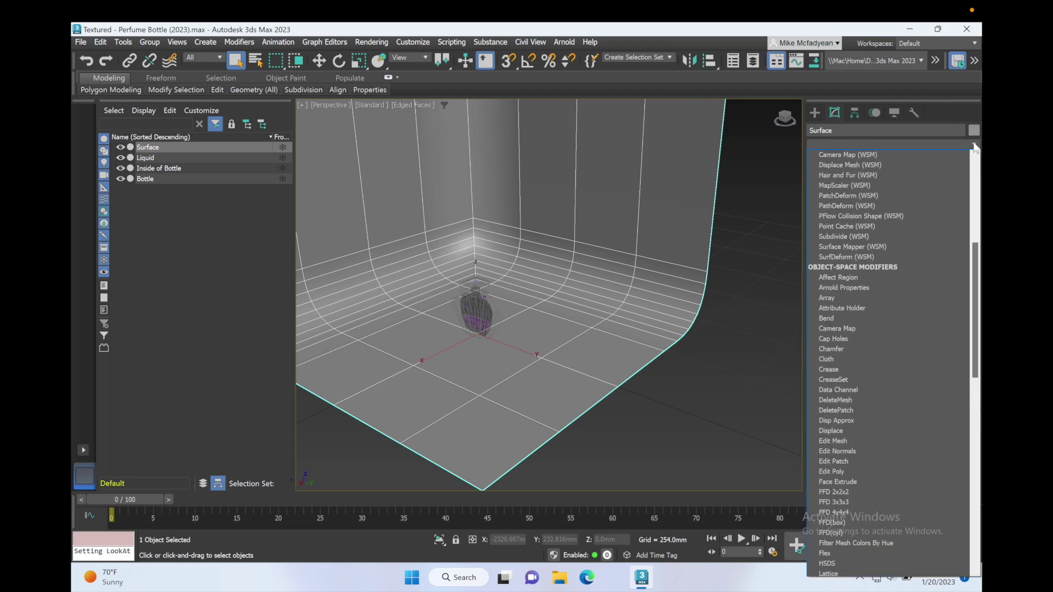
left_click(913, 156)
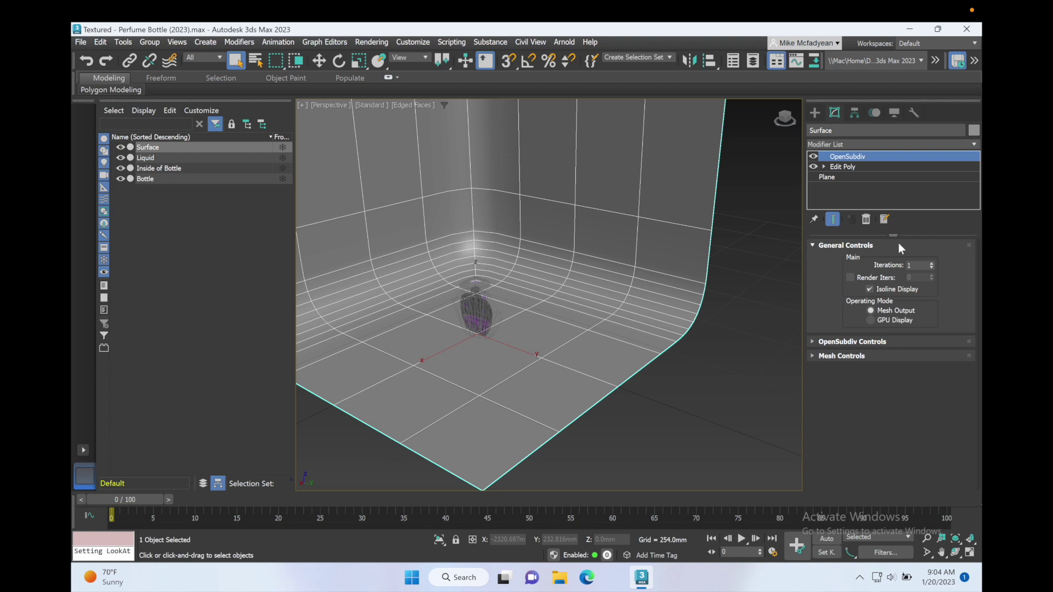
- Reselect the Surface and add a Planar UVW Map modifier at 1000mm by 1000mm
left_click(751, 254)
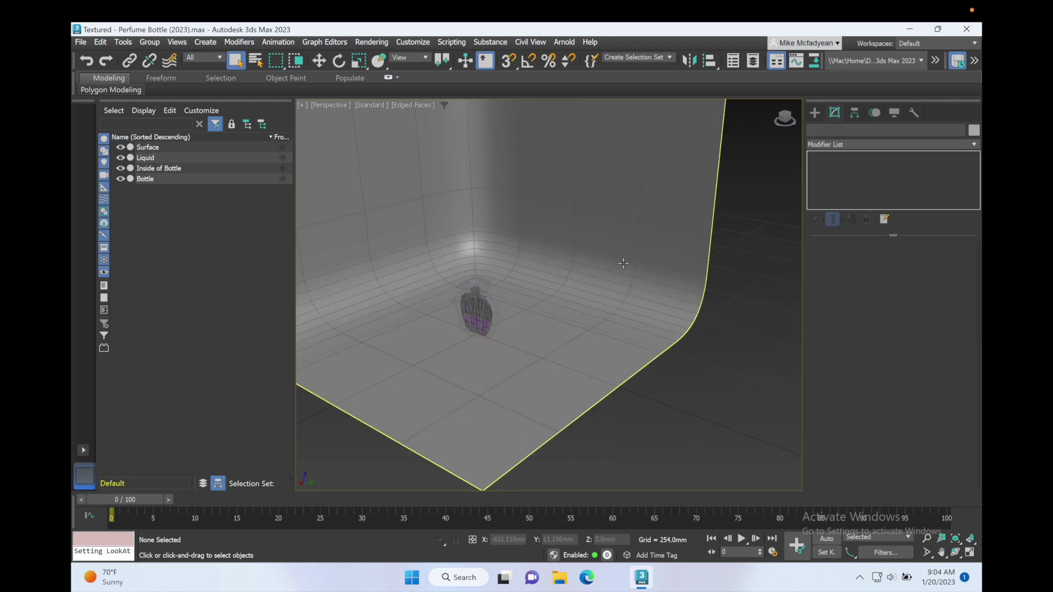
middle_click_drag(543, 268, 575, 292, "alt")
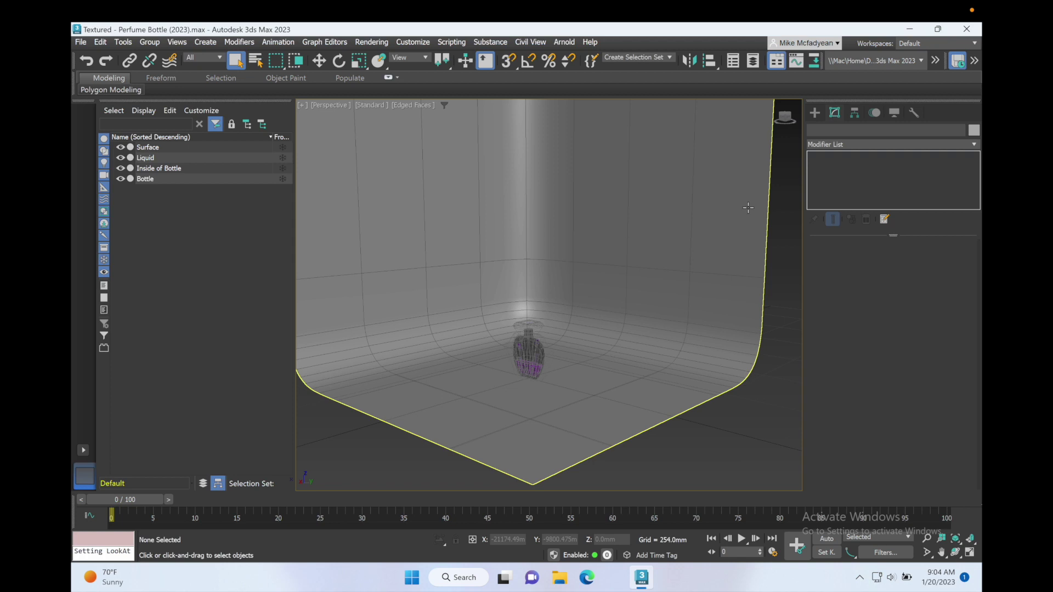
left_click(614, 227)
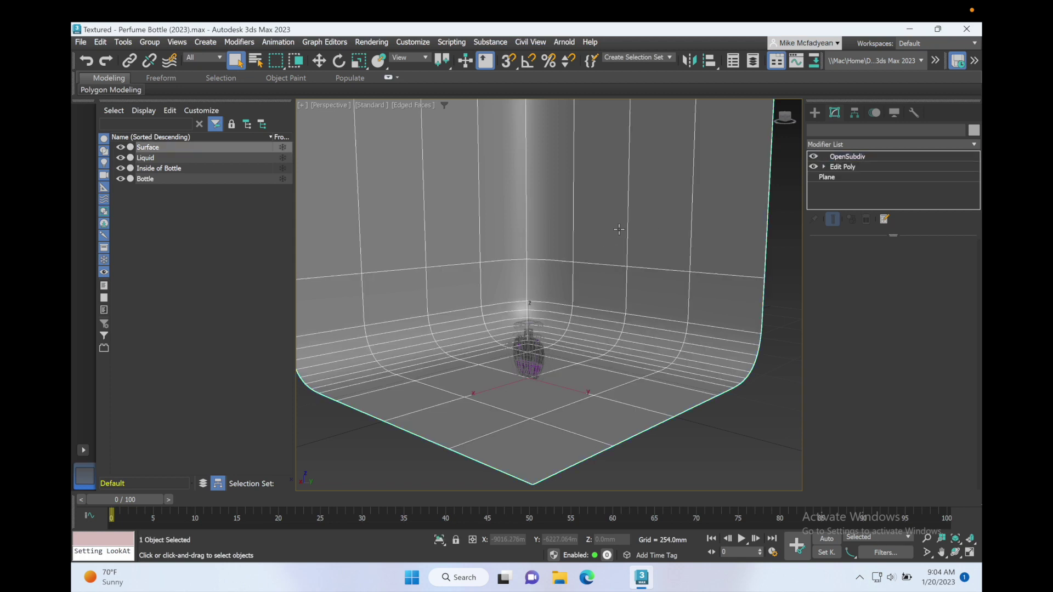
left_click(973, 144)
type("uv")
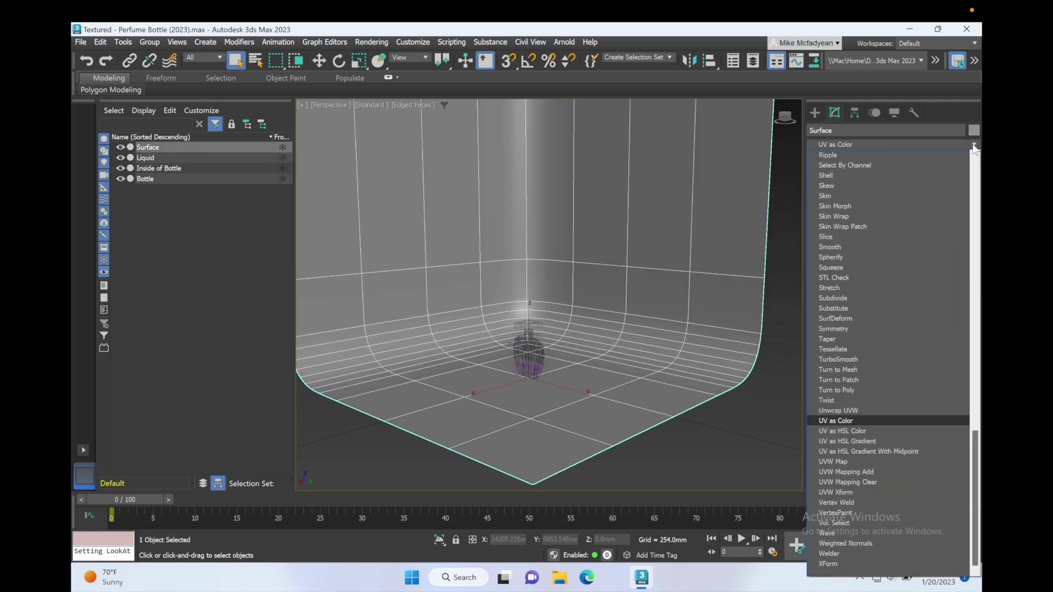
left_click(873, 460)
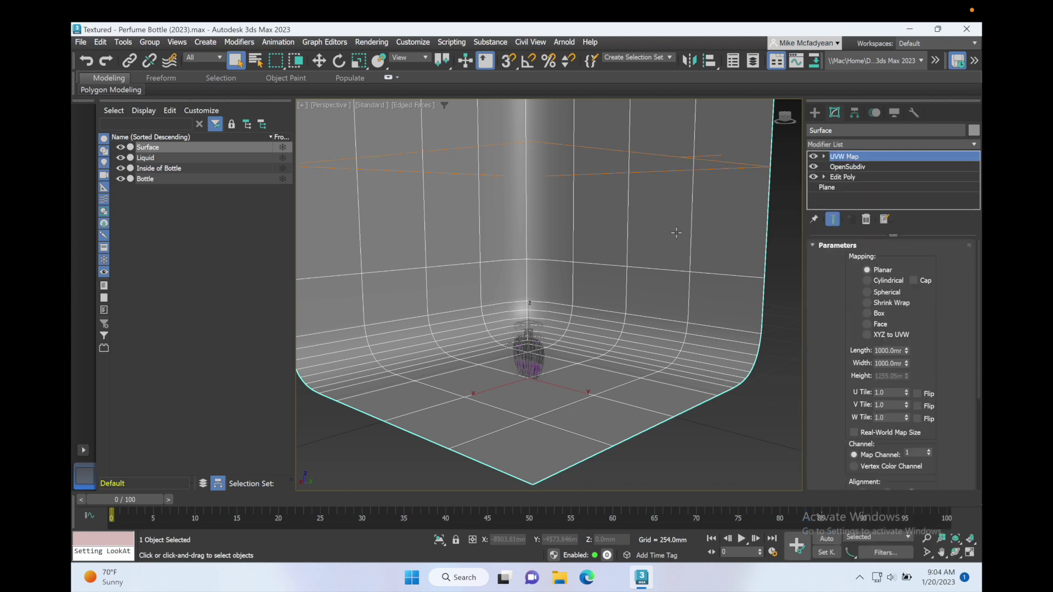
- In the Slate Material Editor, create a new Physical Material node in a clear spot
key("m")
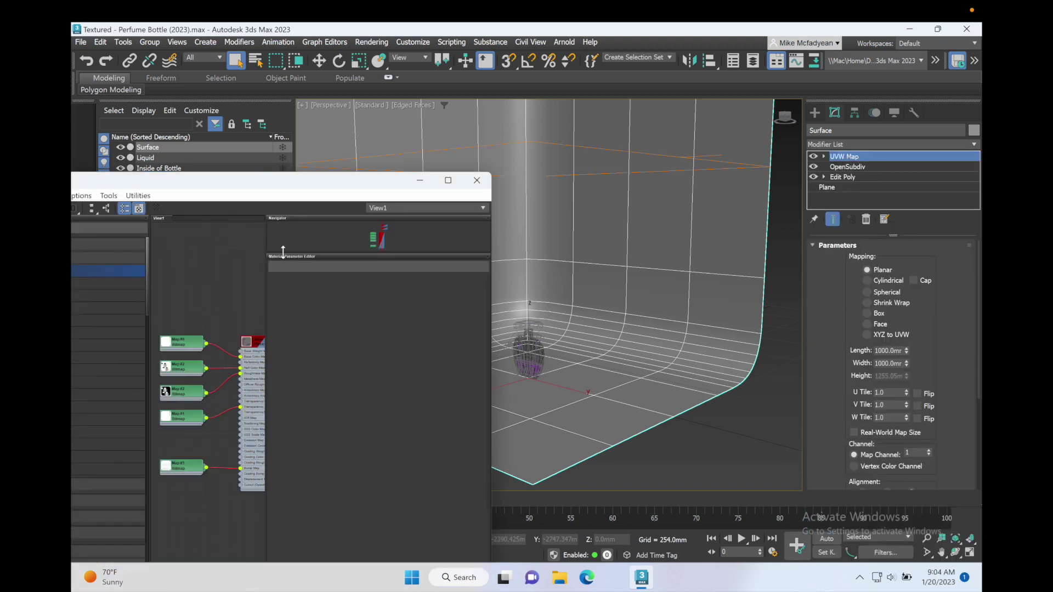
left_click_drag(252, 184, 400, 131)
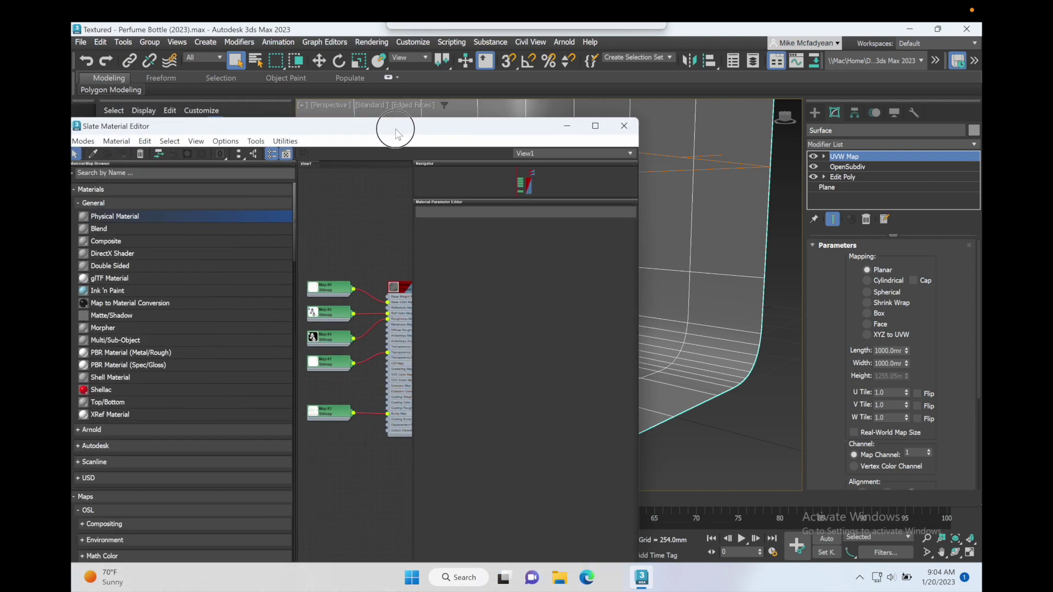
double_click(91, 221)
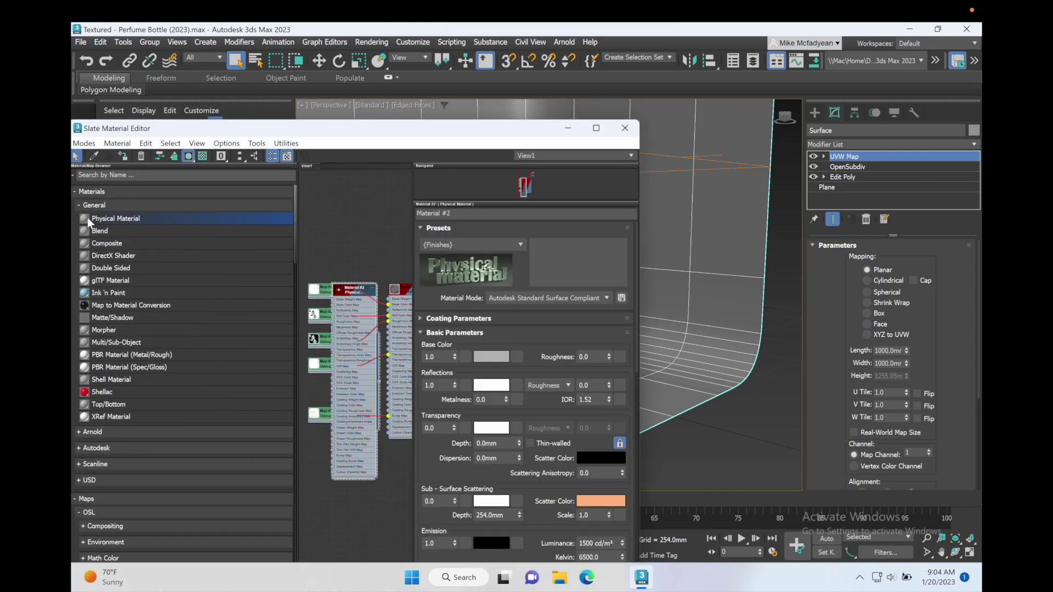
left_click_drag(354, 294, 355, 463)
middle_click_drag(356, 463, 360, 244)
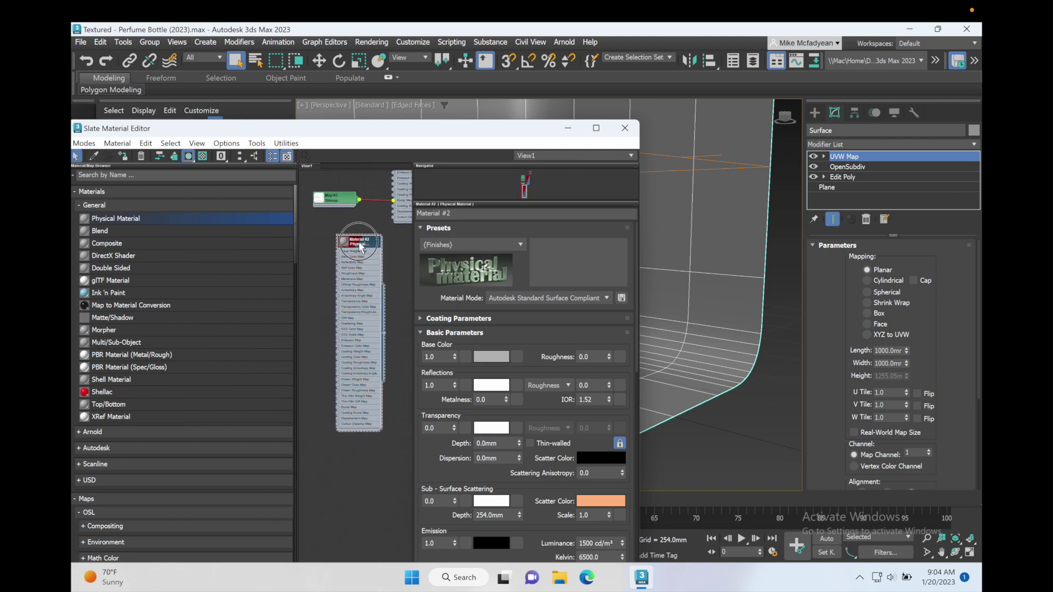
left_click_drag(360, 244, 352, 291)
- Rename the material to Backdrop and assign it to the selected backdrop surface
left_click(420, 213)
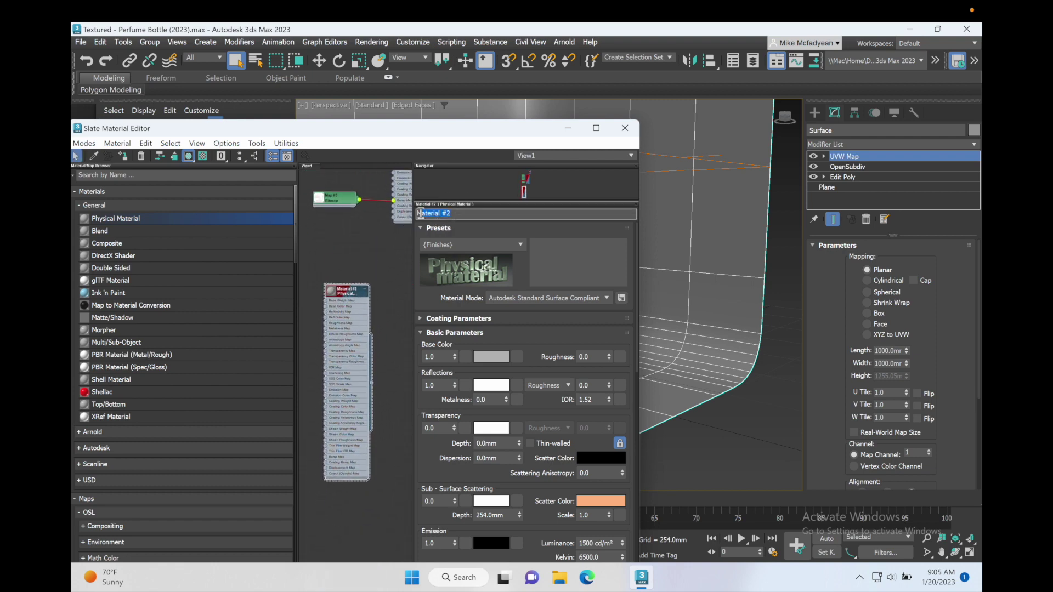
type("M")
type("Backdrop")
key("Return")
right_click(350, 297)
left_click(374, 275)
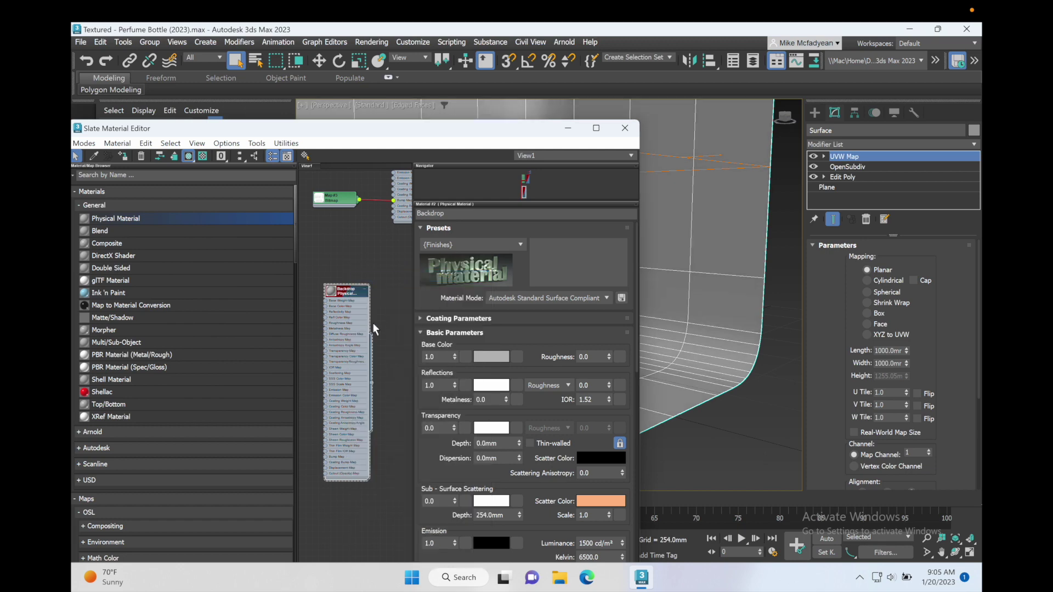
left_click_drag(449, 130, 341, 130)
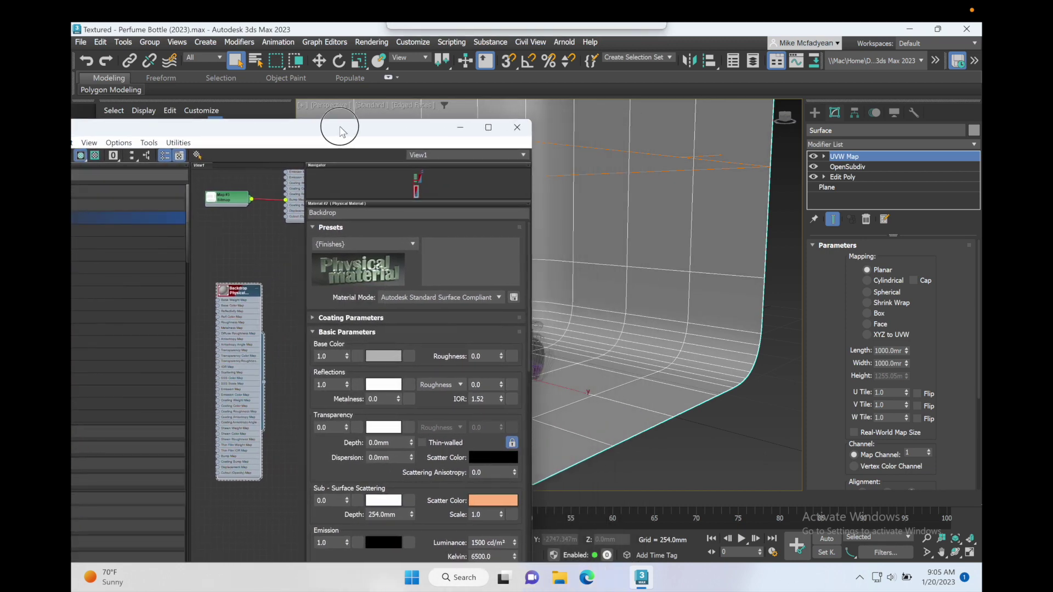
- Use a Simple Gradient map as the Backdrop material's base colour
left_click(407, 357)
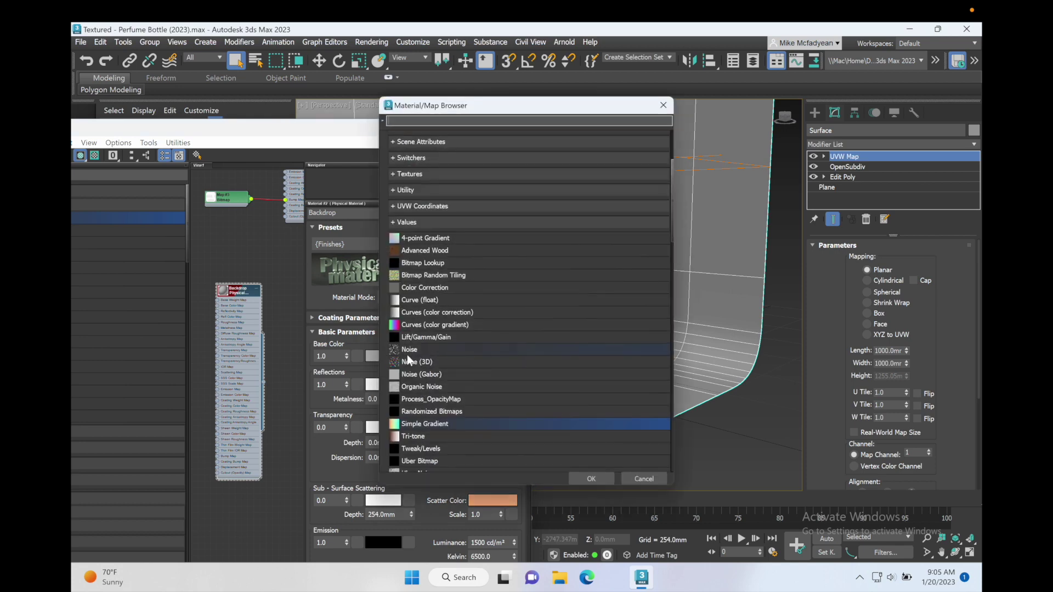
double_click(426, 424)
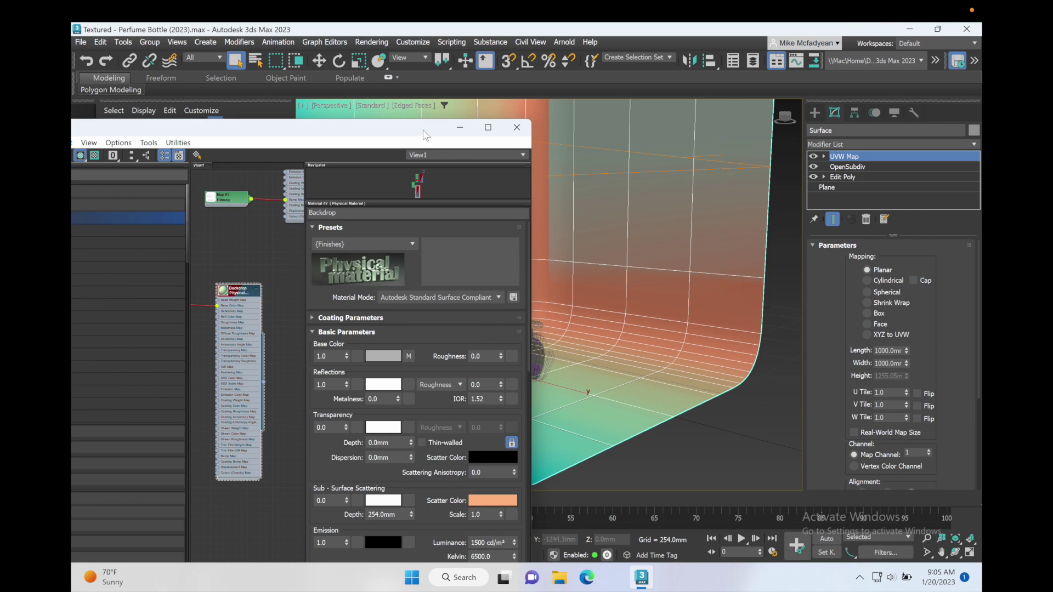
left_click_drag(425, 129, 373, 133)
middle_click_drag(570, 240, 526, 243, "alt")
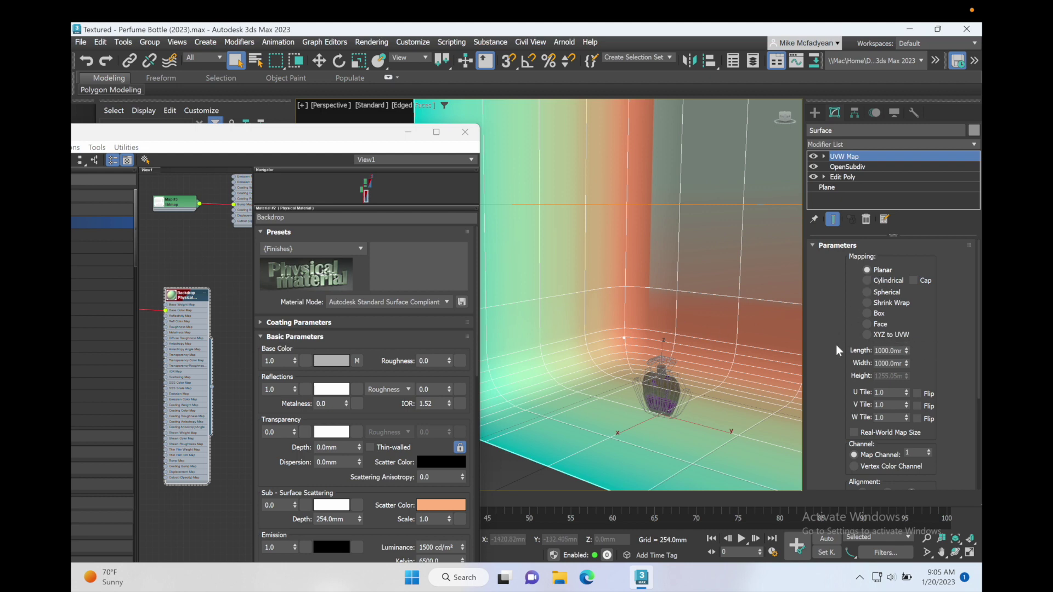
- Set the UVW Map alignment to X and lower its gizmo to Z 491.694mm
scroll(836, 344, "down", 3)
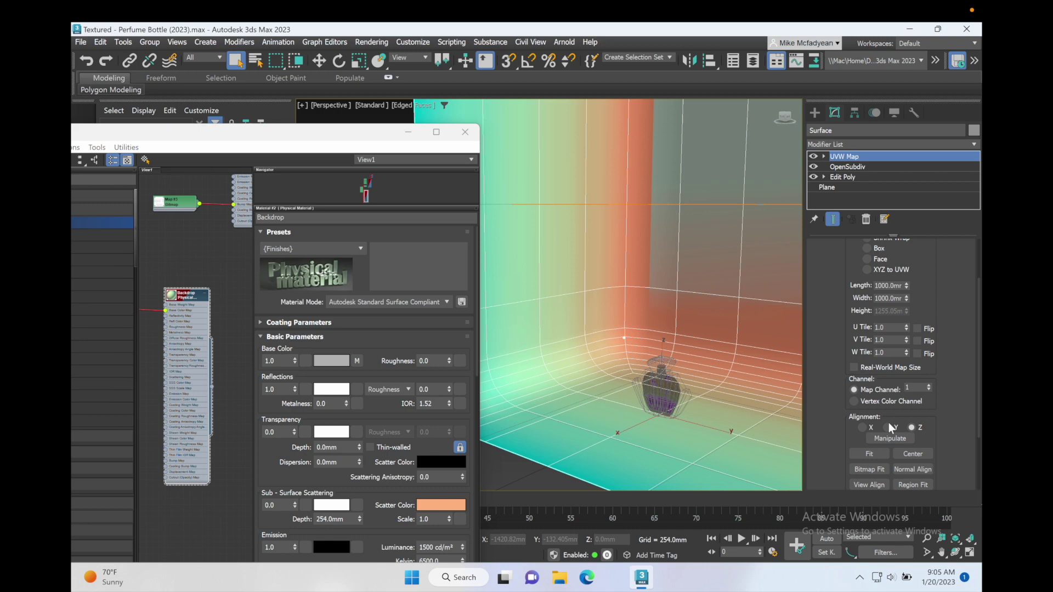
left_click(887, 427)
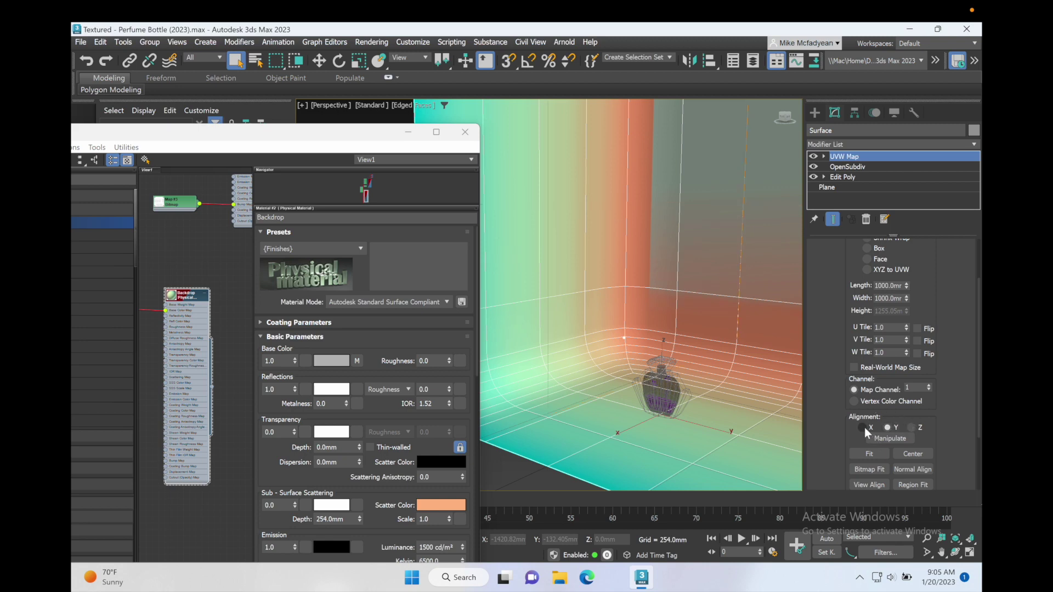
left_click(862, 428)
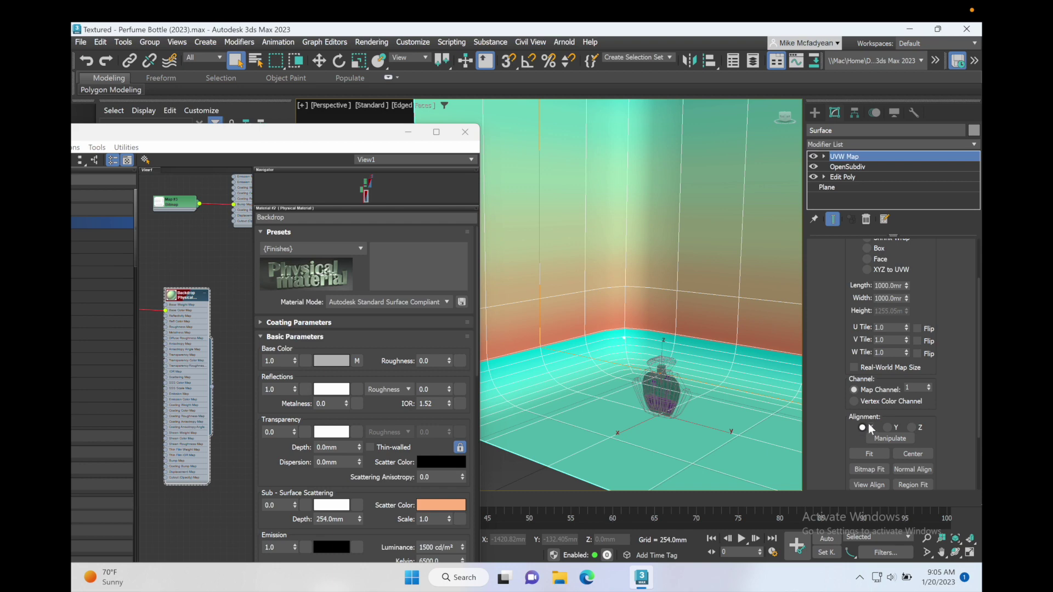
left_click(823, 157)
left_click(842, 167)
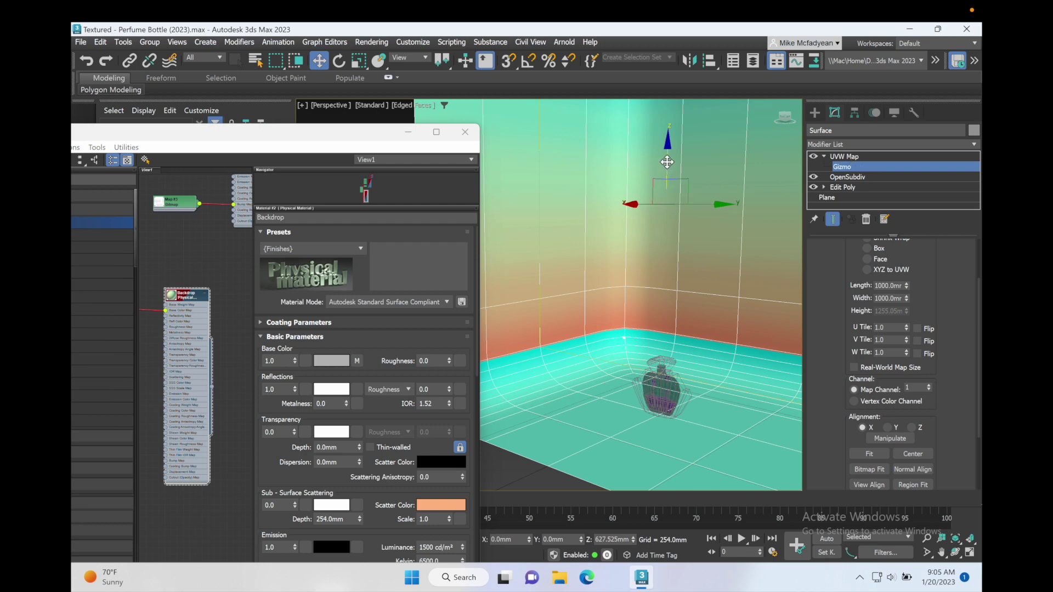
left_click_drag(669, 163, 680, 206)
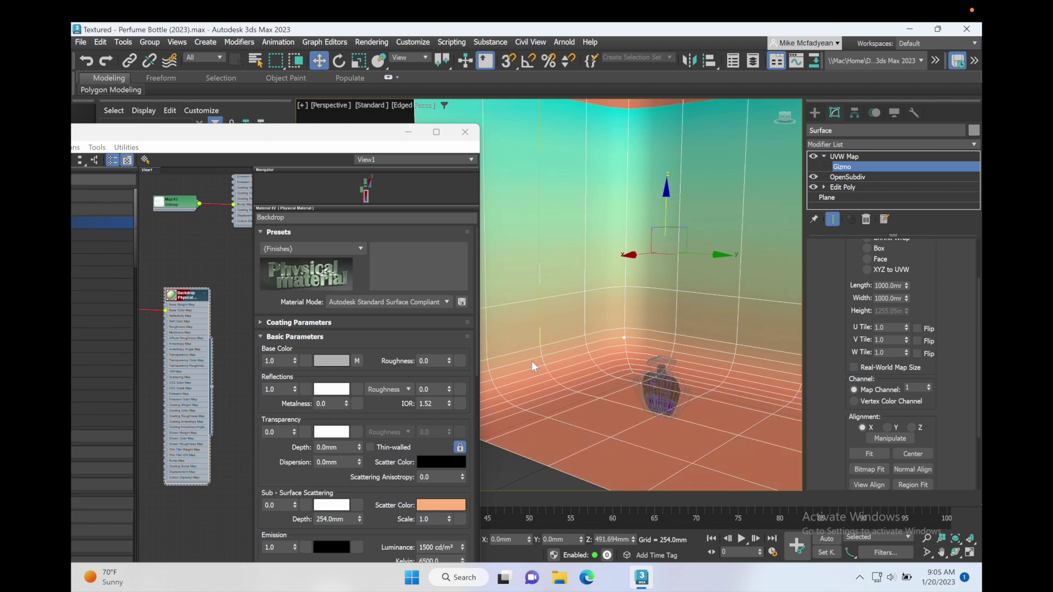
- Change the gradient's Color A to a fully saturated dark purple with Value 0.339
left_click(356, 361)
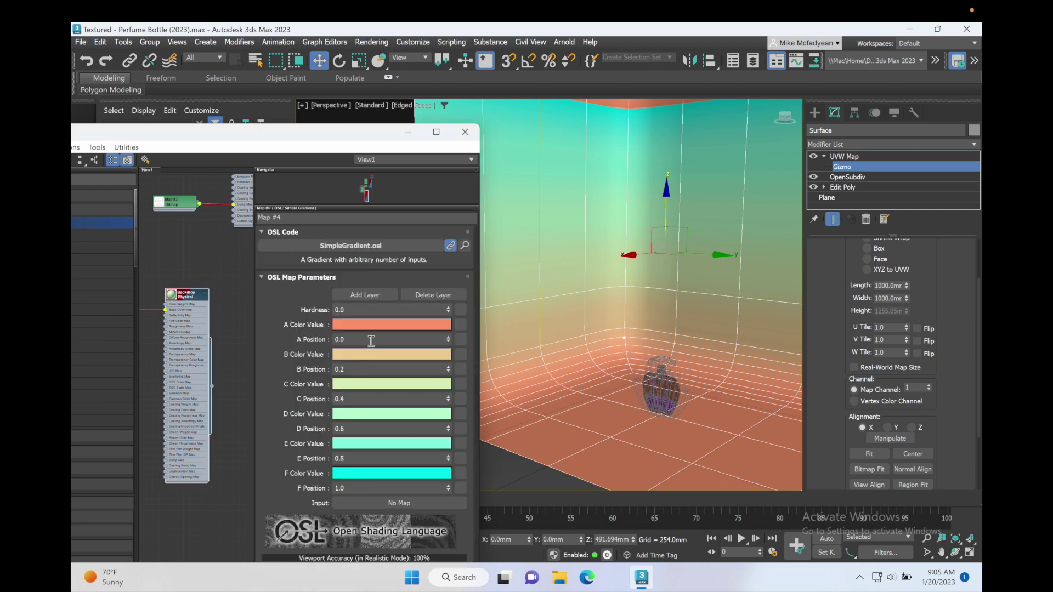
left_click(402, 323)
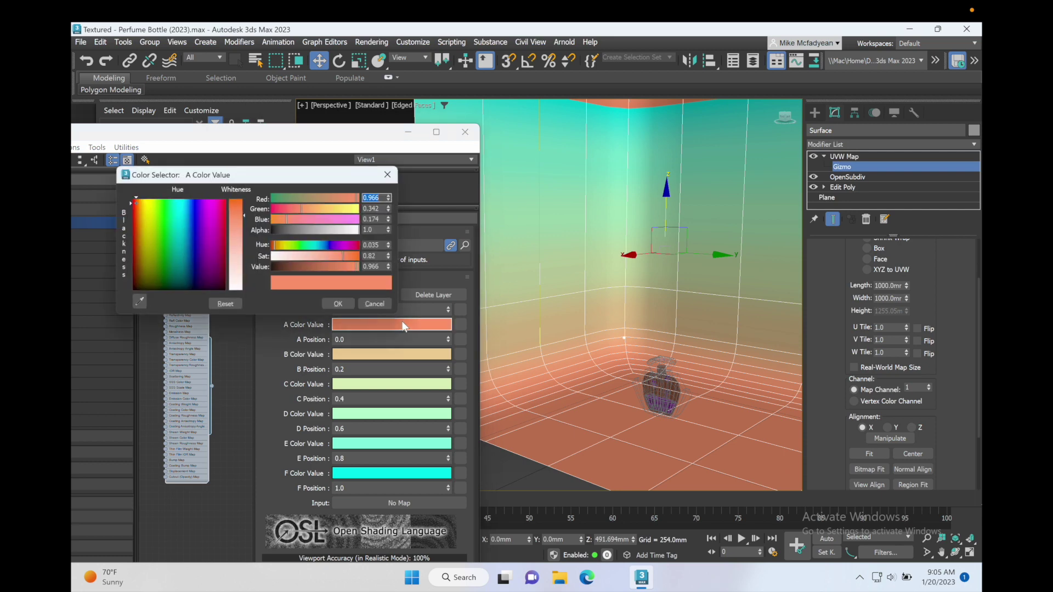
left_click(201, 229)
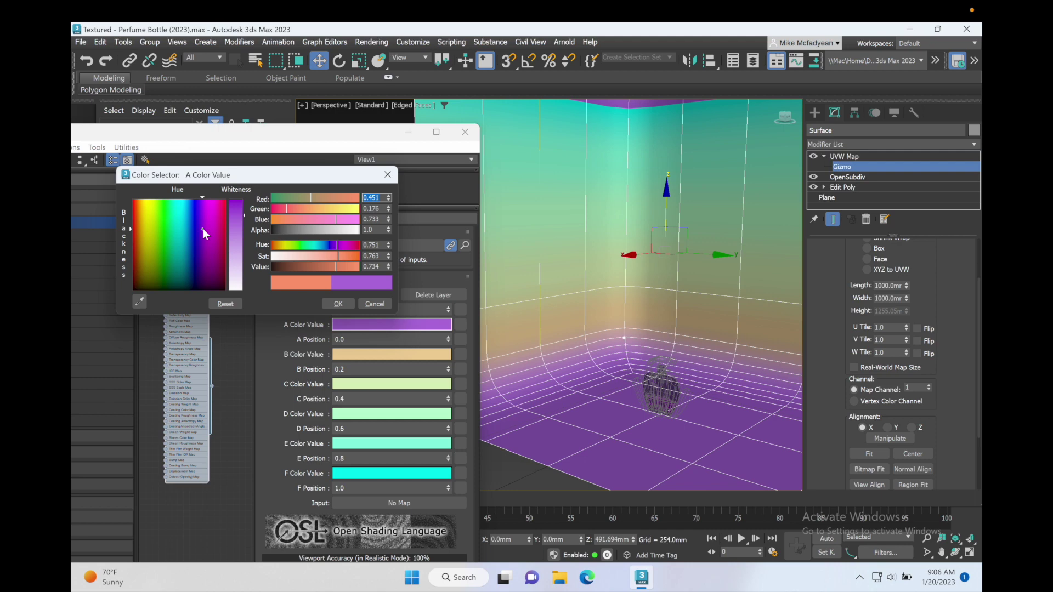
mouse_move(232, 209)
left_mouse_down()
mouse_move(233, 199)
mouse_move(215, 221)
left_mouse_up()
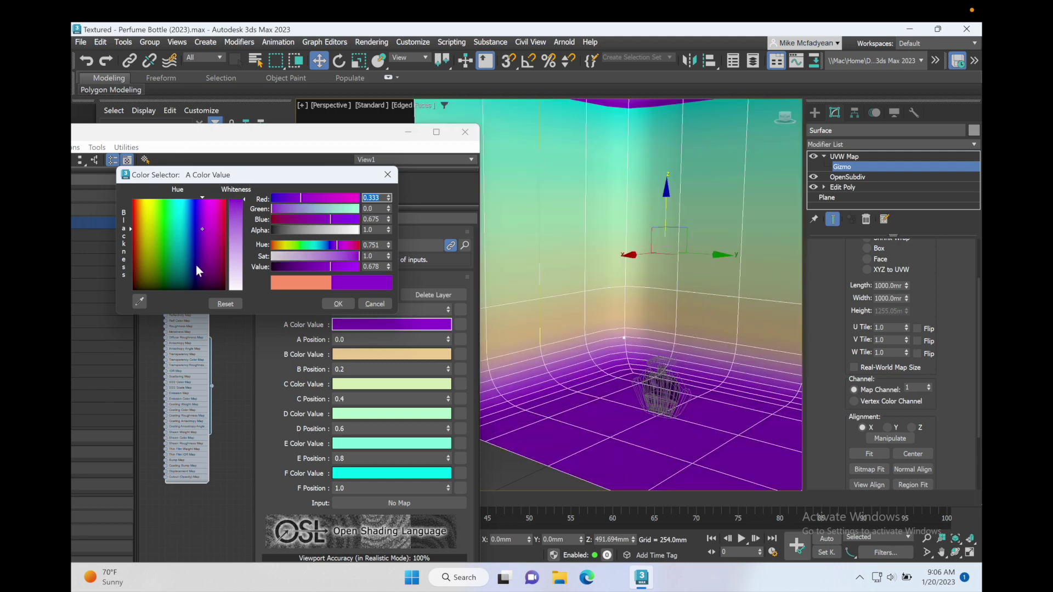
left_click_drag(329, 266, 302, 269)
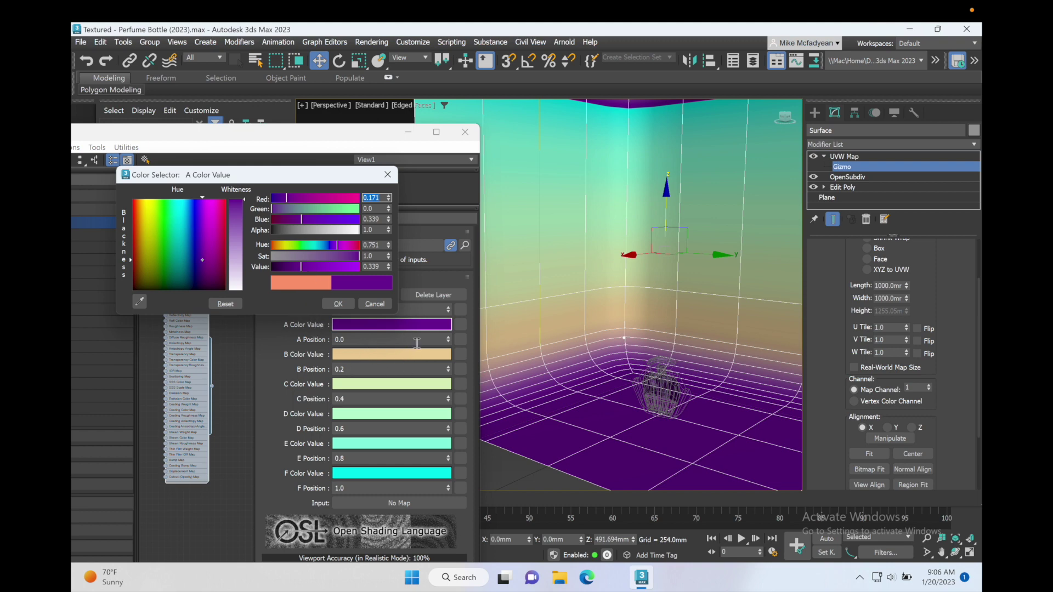
- Accept the dark purple colour and close the Slate Material Editor
left_click(343, 302)
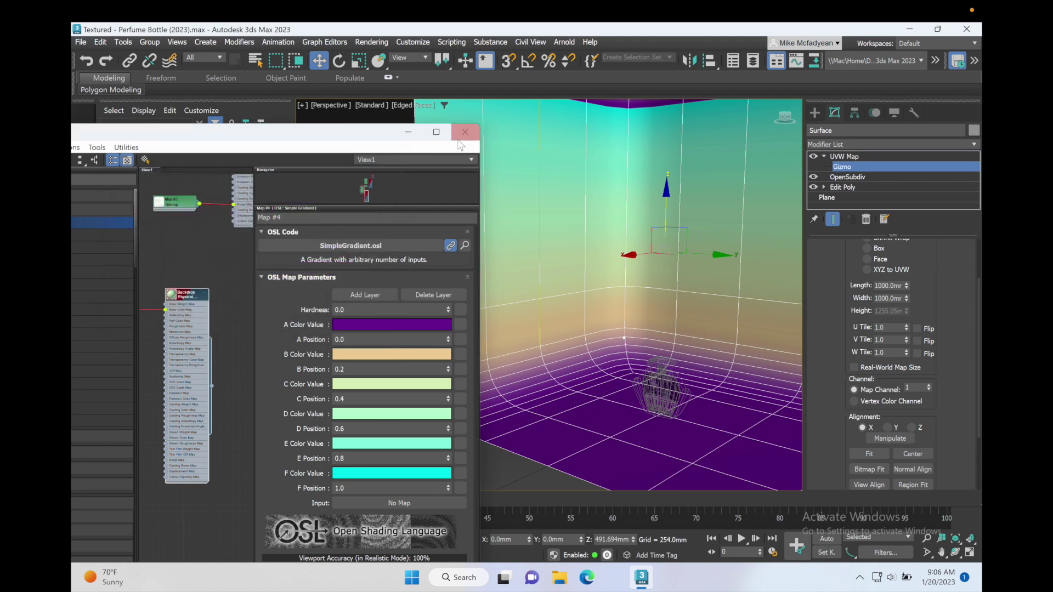
double_click(184, 296)
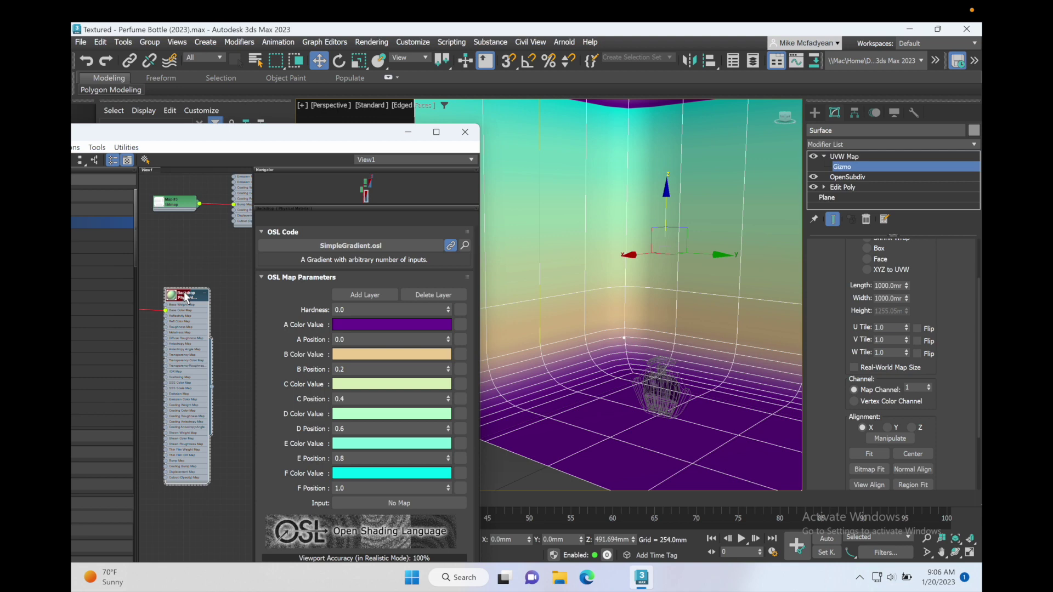
left_click(465, 133)
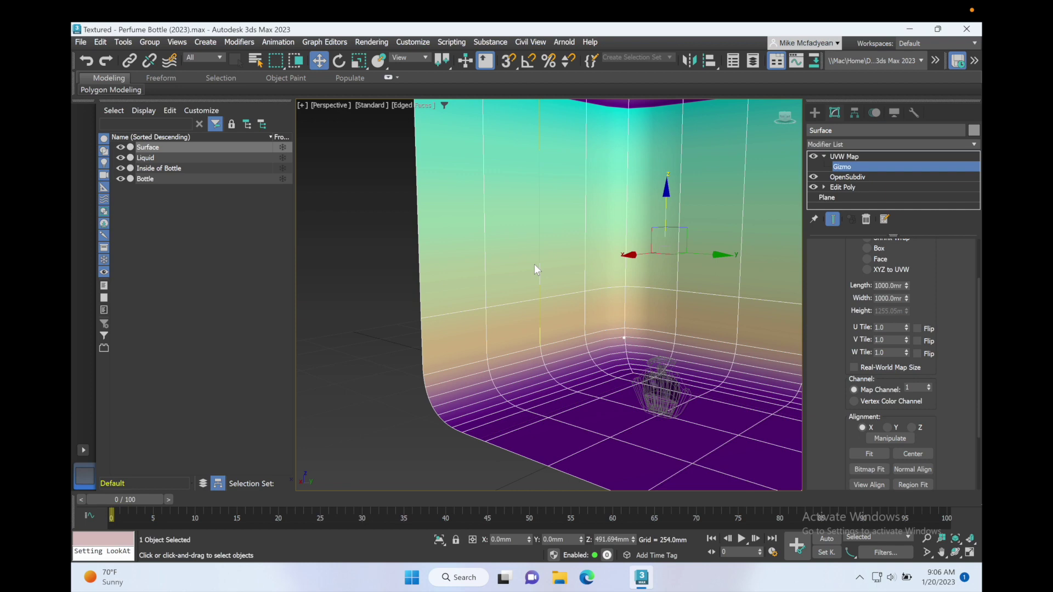
- Restore the four-viewport layout with Alt+W and zoom out in the Left view
key("alt+w")
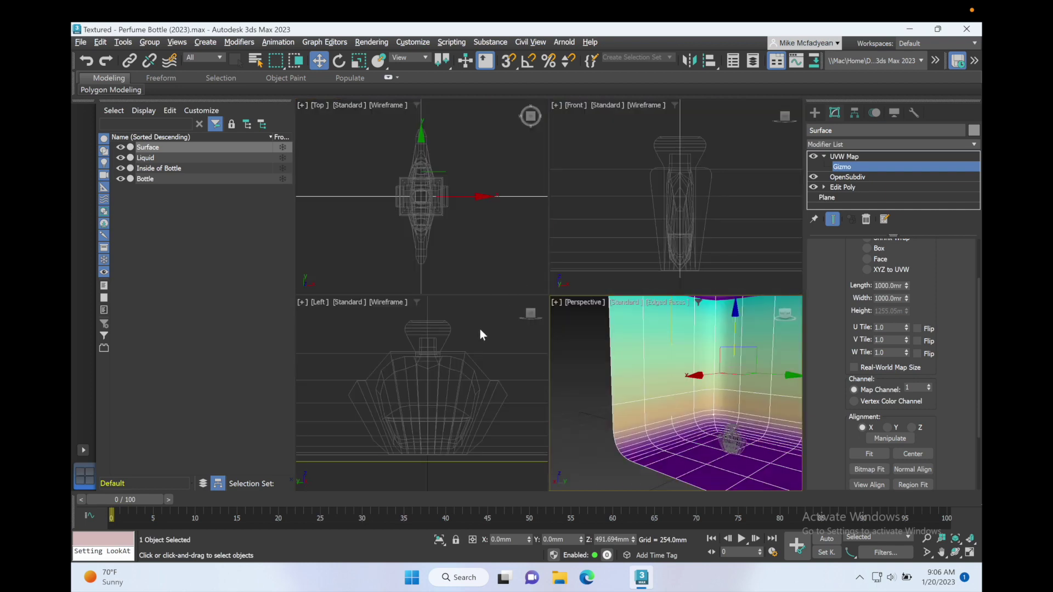
scroll(477, 329, "down", 3)
middle_click_drag(476, 330, 461, 414)
scroll(466, 390, "down", 3)
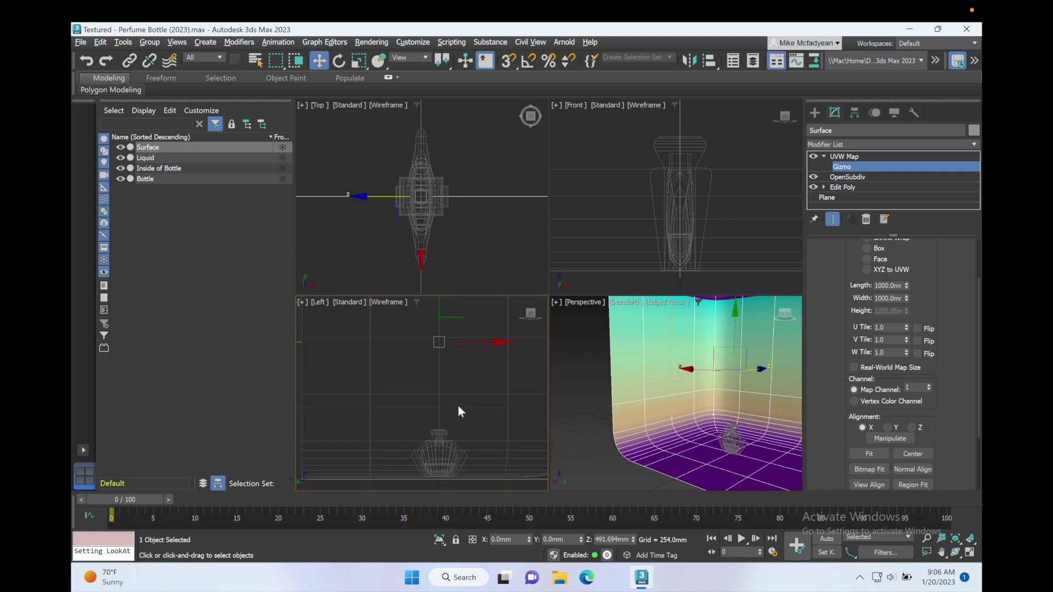
- Create an Arnold light, ArnoldLight001, by placing it in the Left viewport
left_click(816, 114)
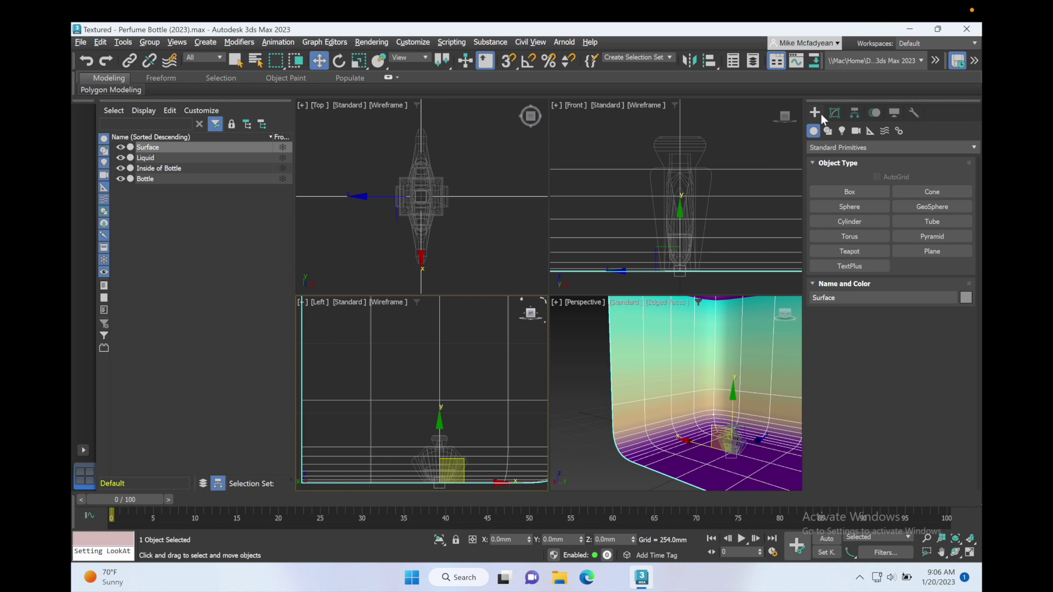
left_click(842, 131)
left_click(861, 148)
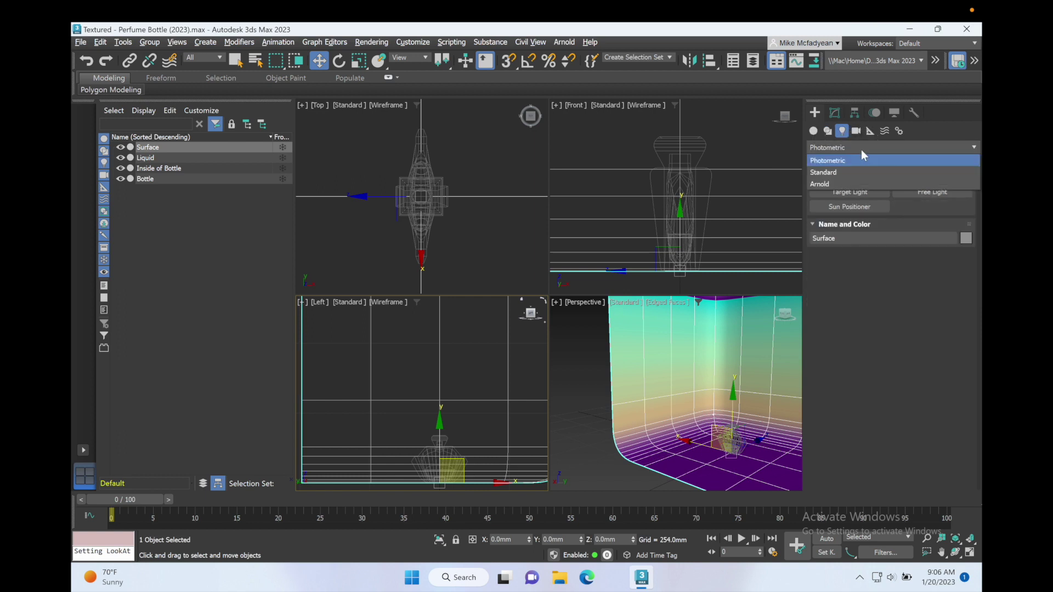
left_click(852, 183)
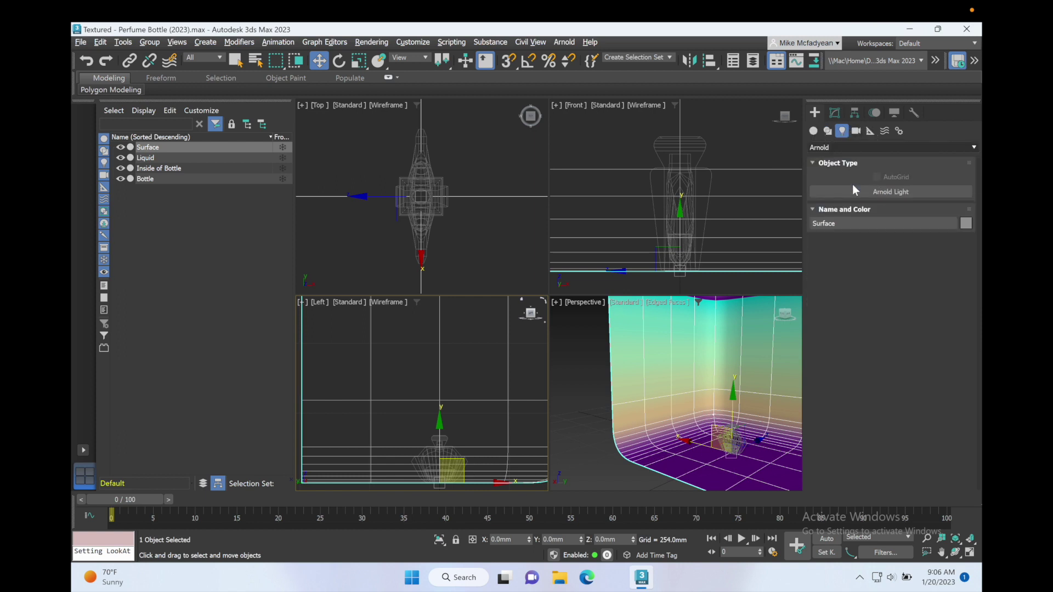
left_click(883, 191)
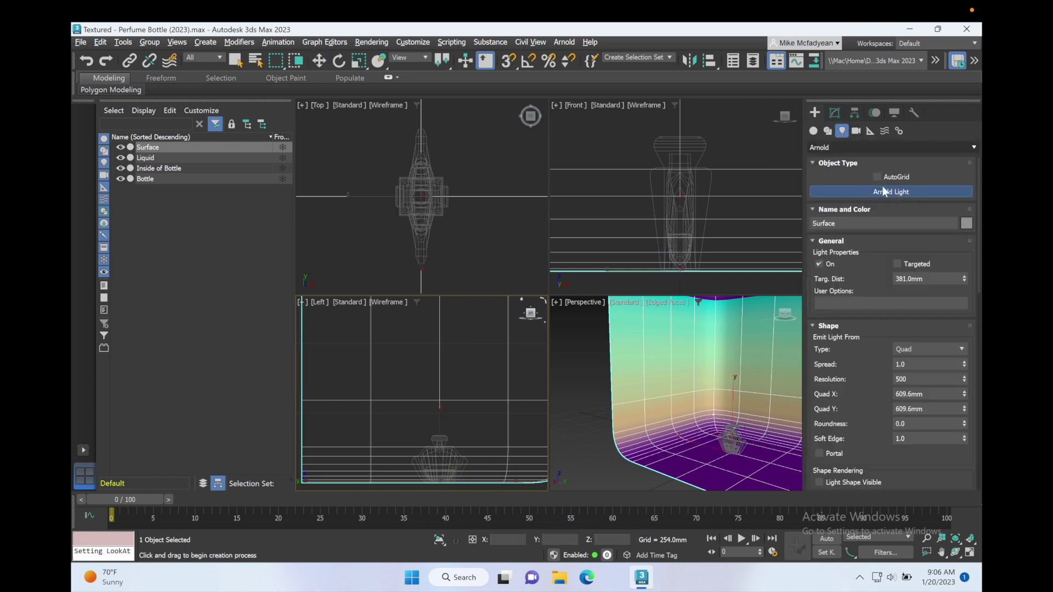
left_click(435, 373)
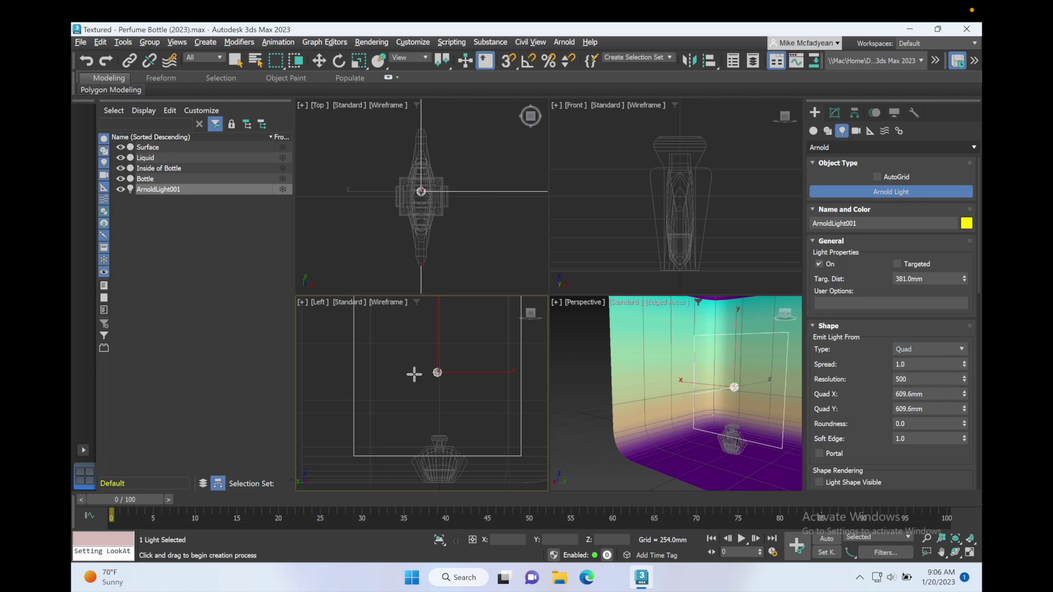
- In a maximized Top view, move the light lower right of the bottle and rotate it to Z 67.864
right_click(454, 231)
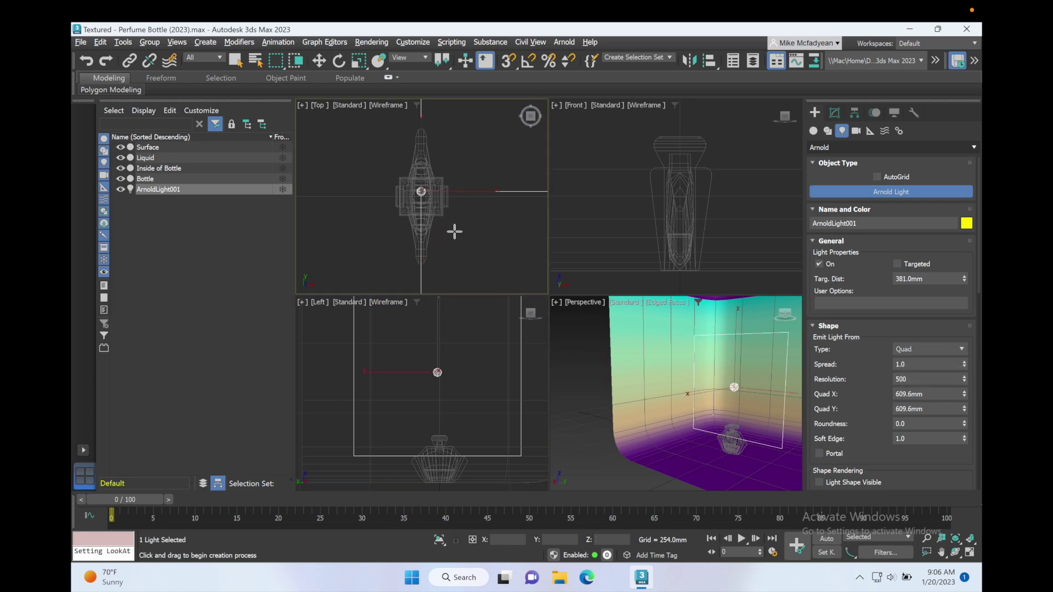
key("alt+w")
scroll(474, 294, "down", 8)
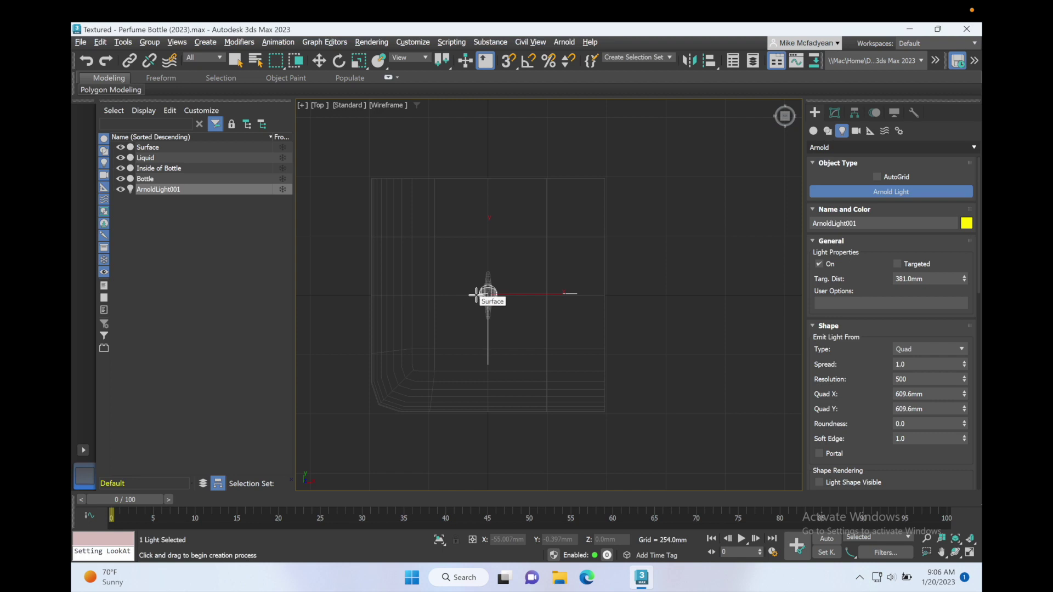
left_click(319, 60)
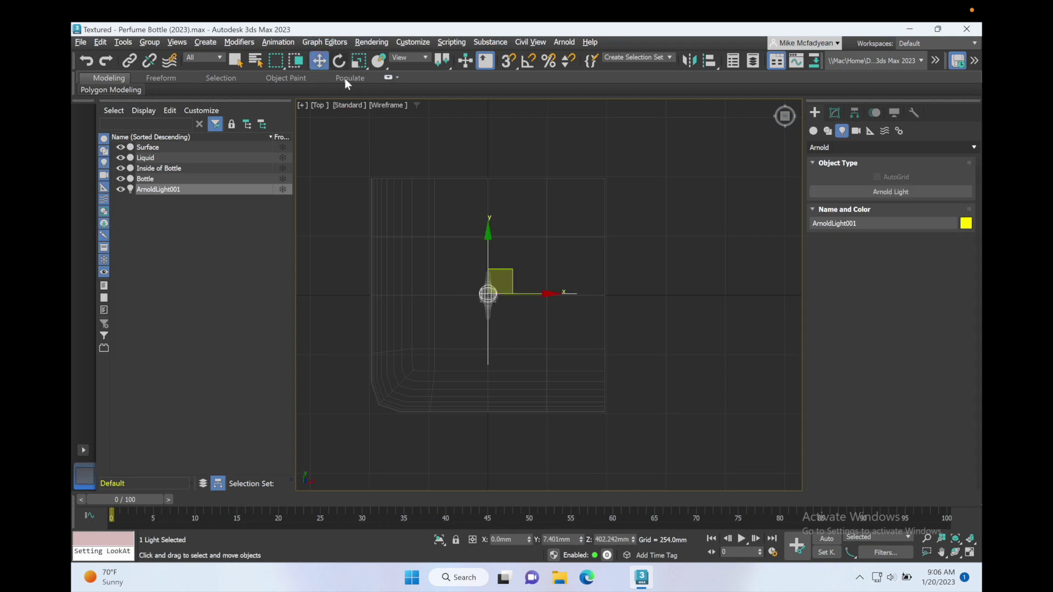
left_click_drag(511, 273, 652, 333)
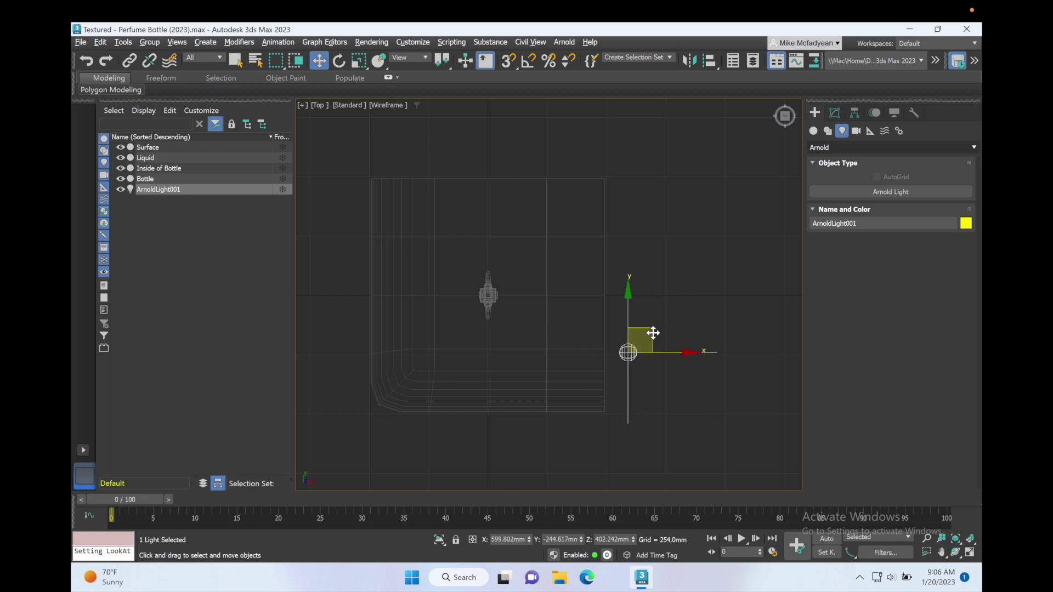
key("e")
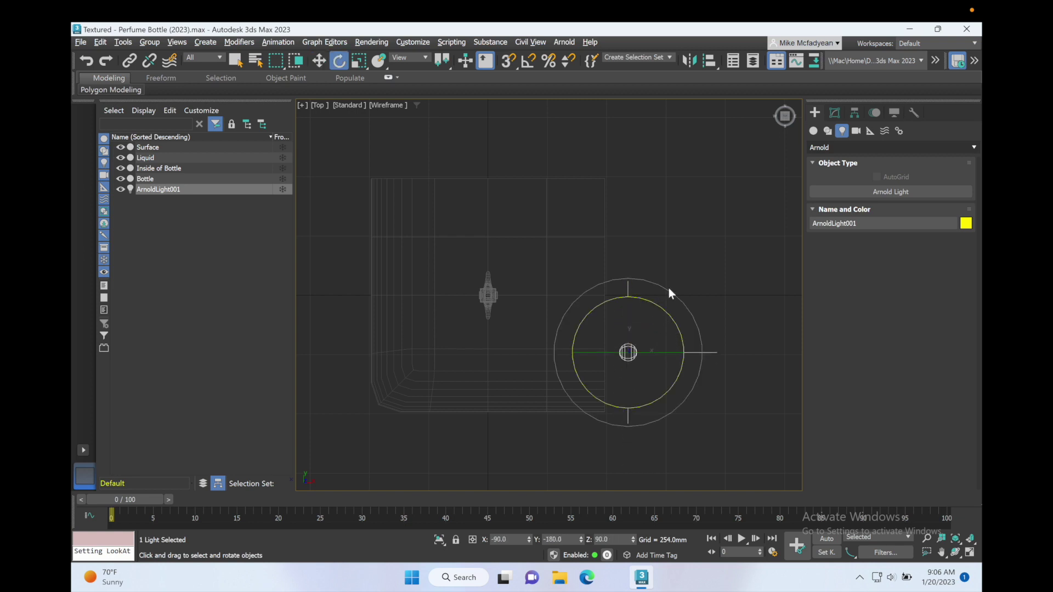
left_click_drag(673, 294, 527, 353)
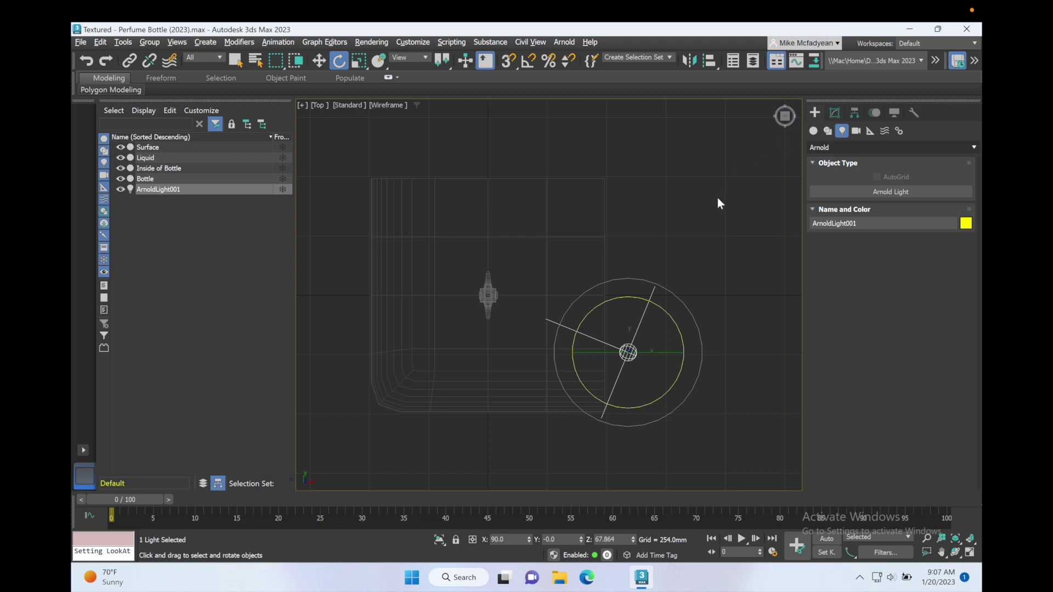
key("w")
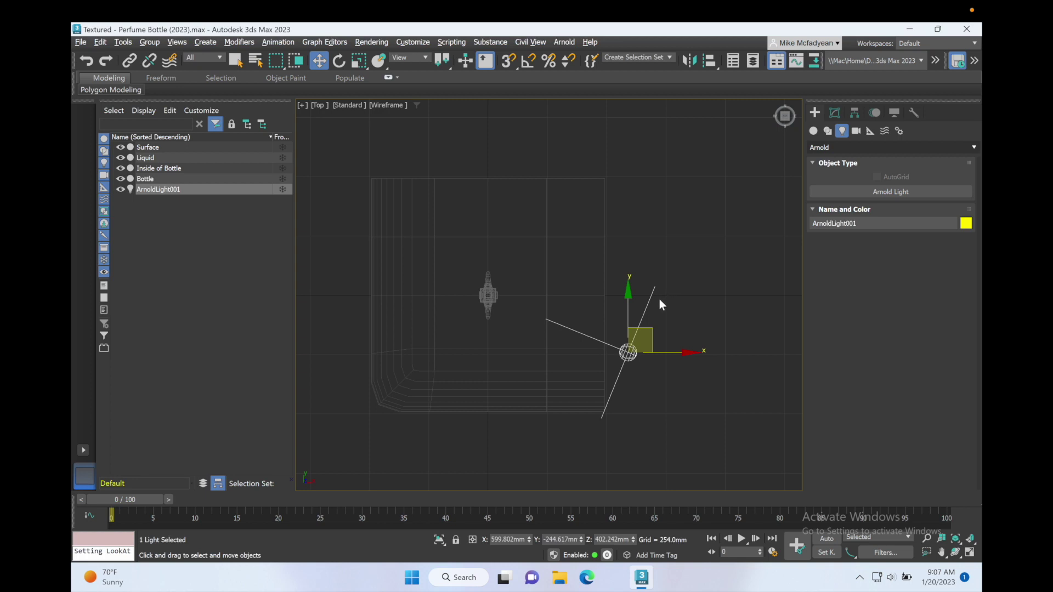
- Copy the light as ArnoldLight002, move it above-left of the bottle and rotate it toward it
mouse_move(628, 302)
left_mouse_down("shift")
mouse_move(608, 155)
mouse_move(618, 117)
left_mouse_up("shift")
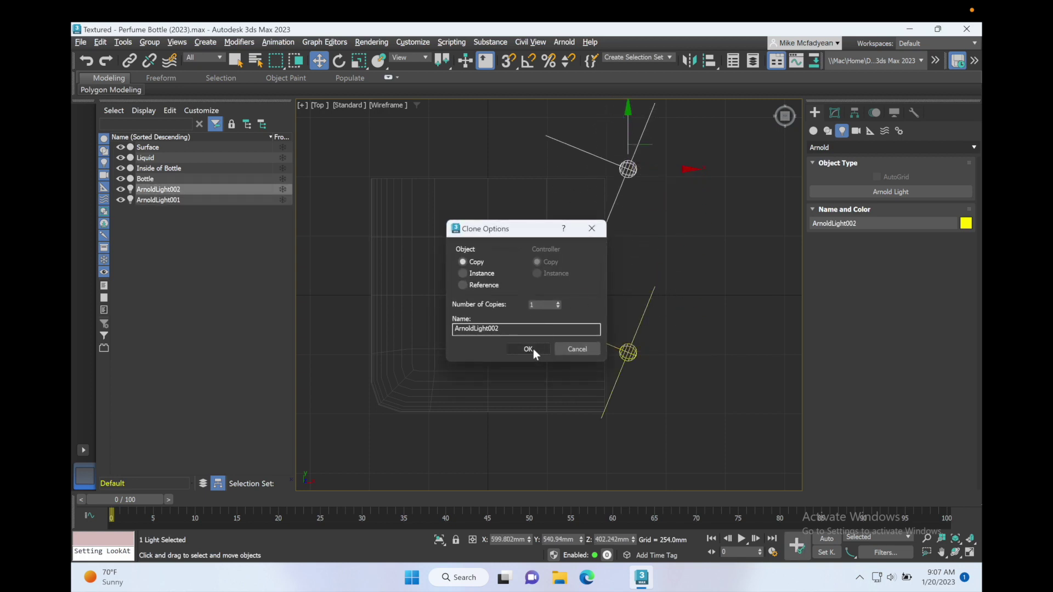
left_click(529, 350)
middle_click_drag(652, 258, 647, 337)
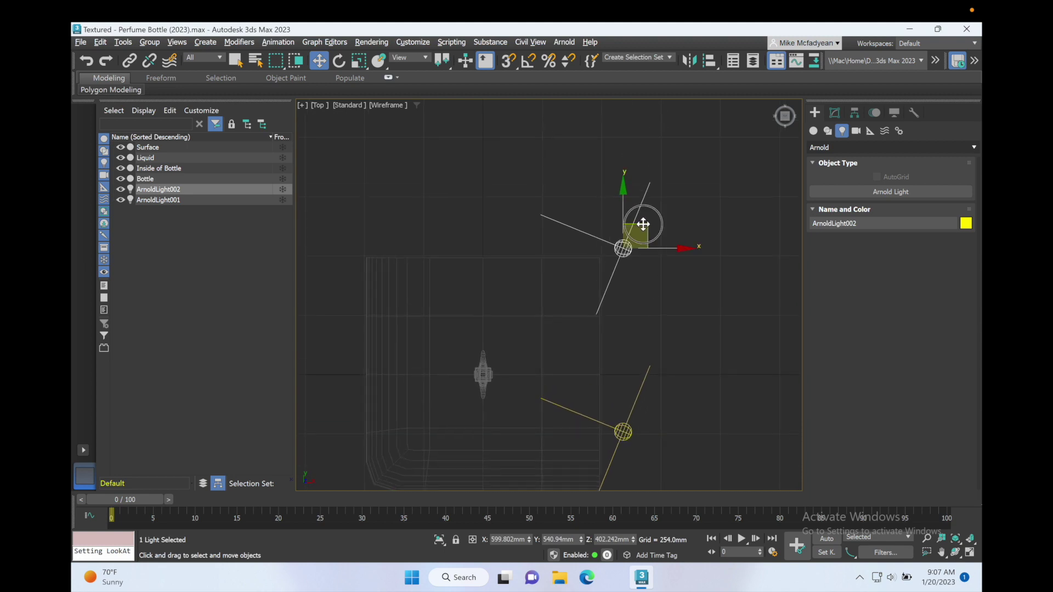
left_click_drag(642, 223, 591, 161)
key("e")
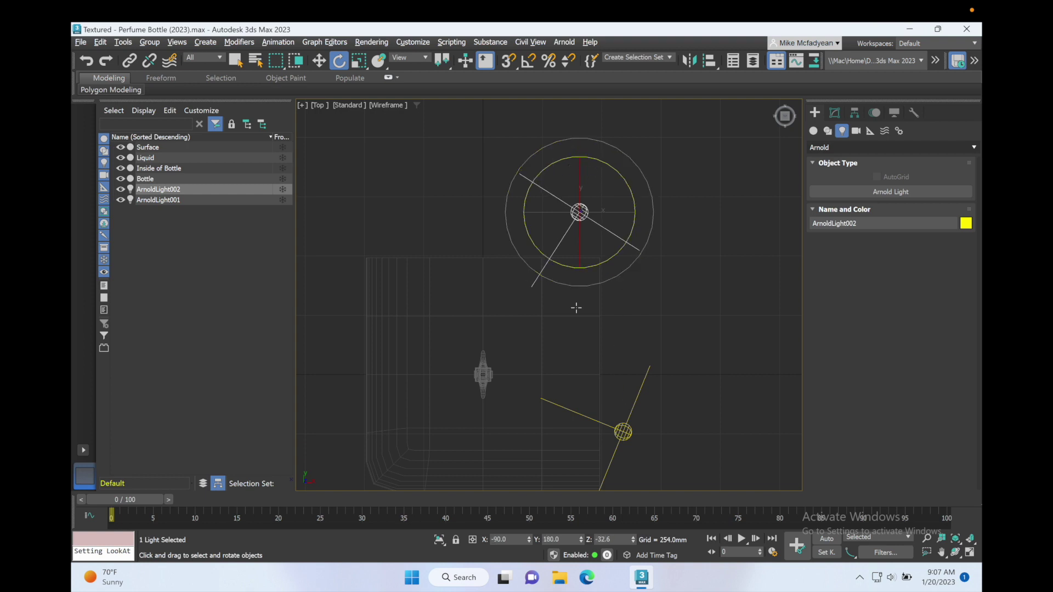
- Return to four viewports and recentre the Top view on the lights
key("alt+w")
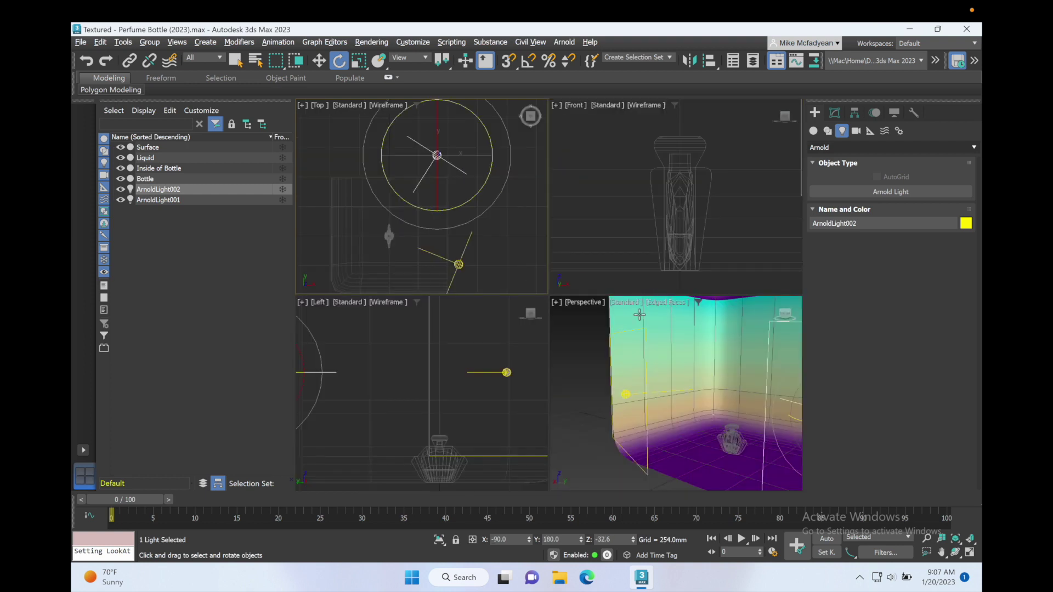
scroll(509, 232, "up", 3)
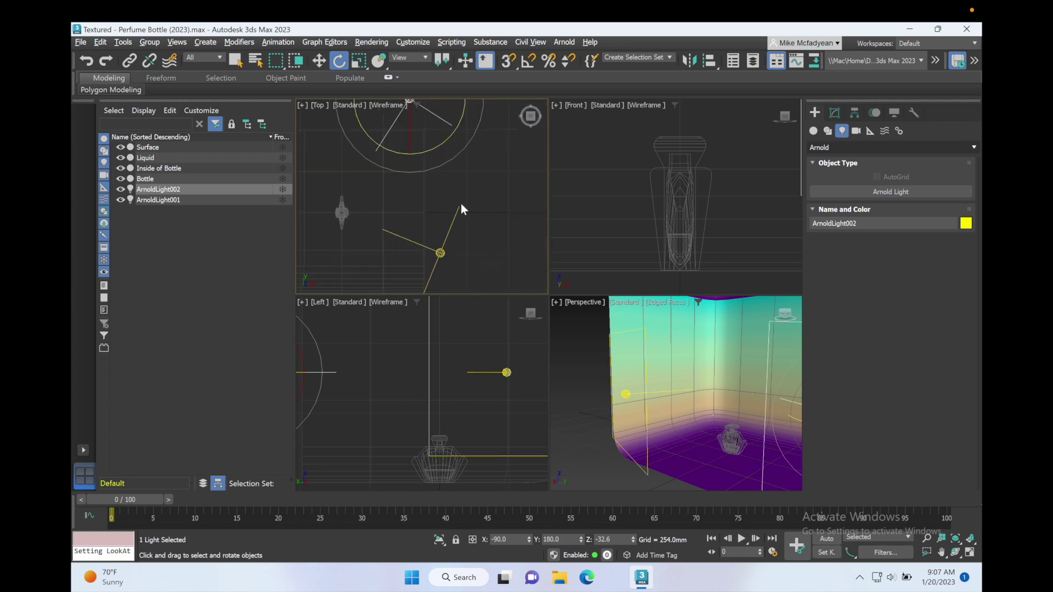
middle_click_drag(461, 203, 509, 204)
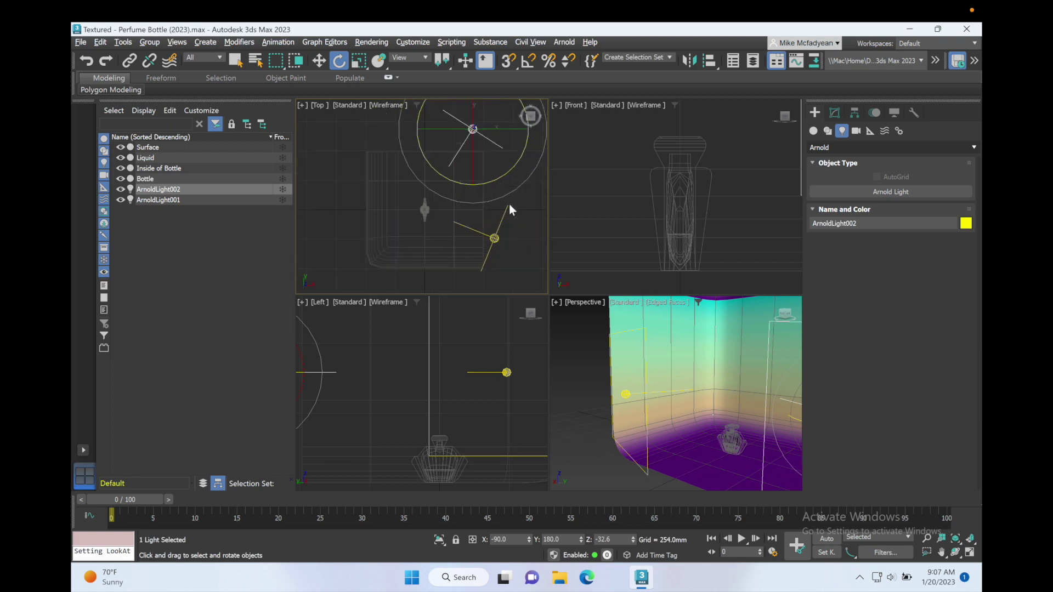
- Create a Target camera, Camera001, by dragging toward the bottle in the Top view
left_click(856, 131)
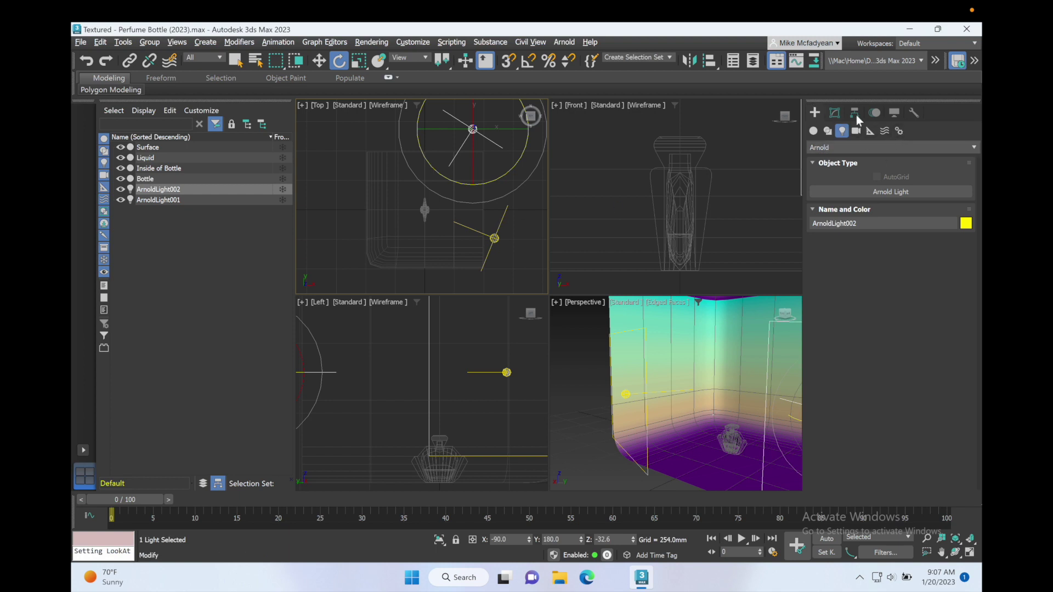
left_click(934, 194)
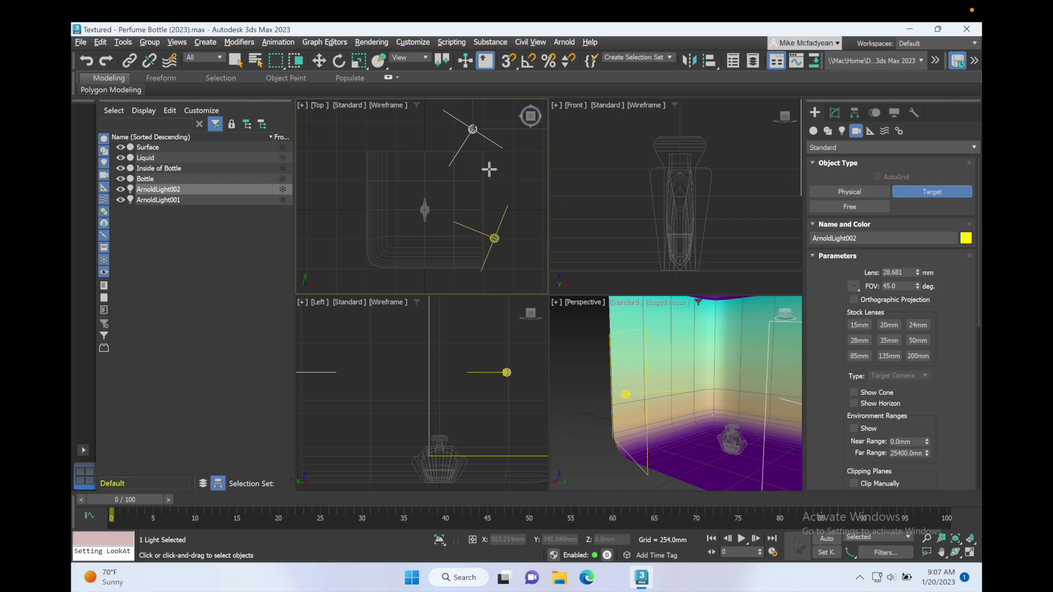
left_click_drag(485, 160, 424, 210)
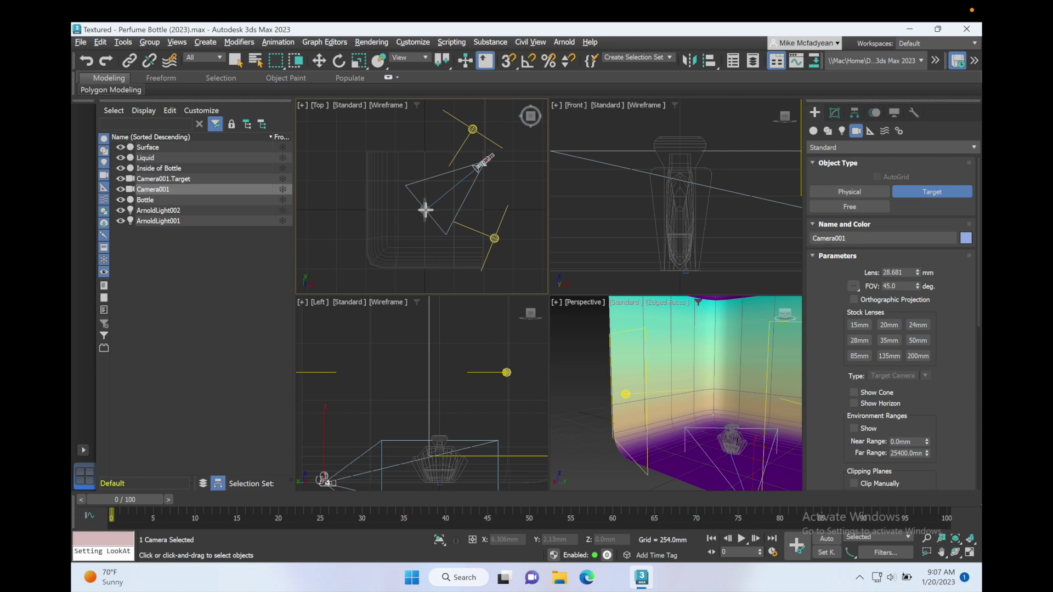
- Move Camera001.Target onto the bottle, raising it to Z 91.68mm in the Left and Front views
key("e")
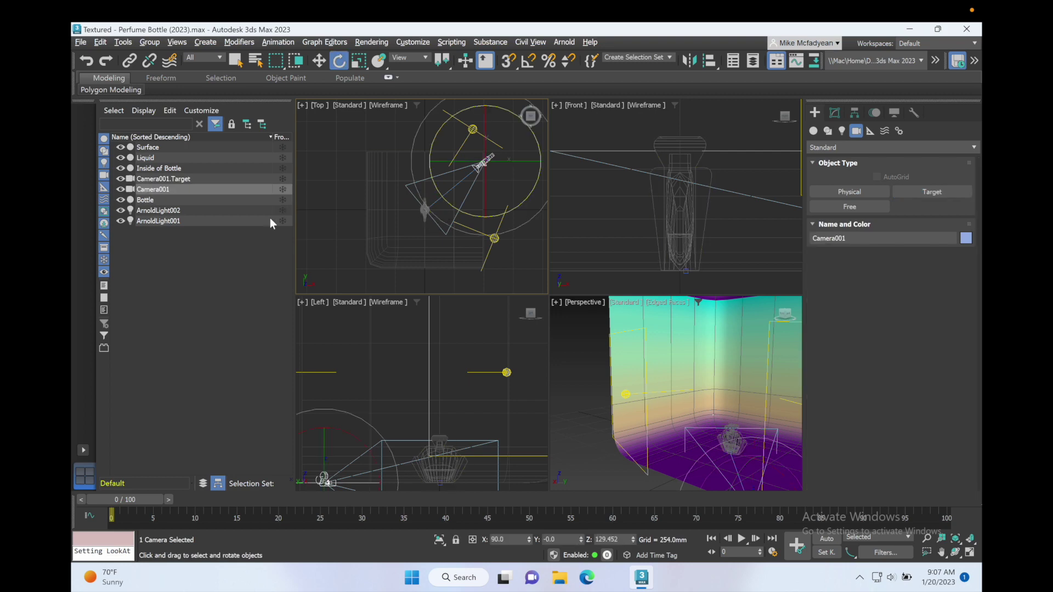
left_click(215, 180)
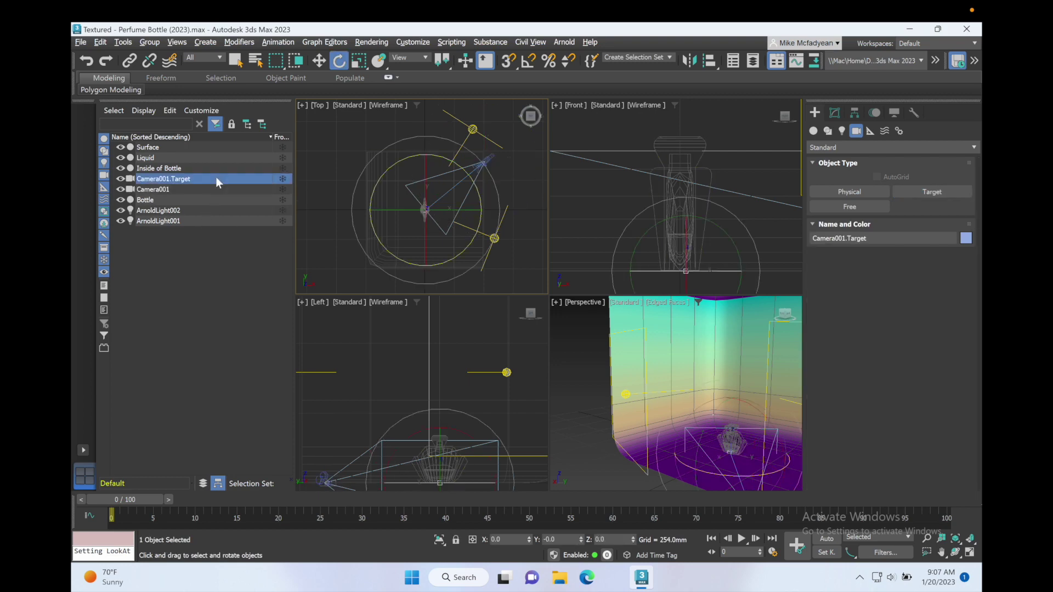
left_click(373, 389)
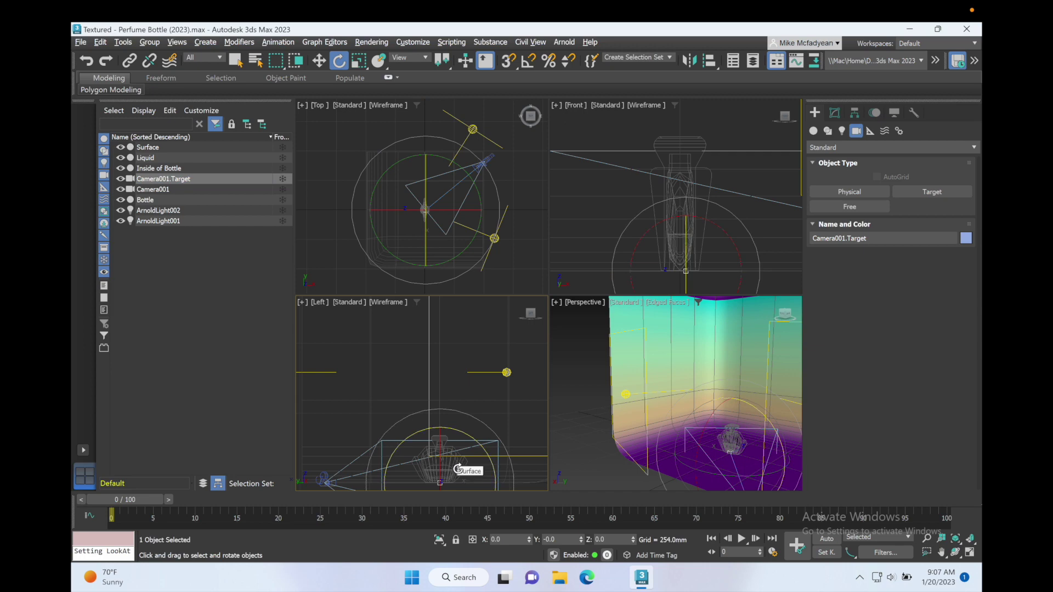
key("w")
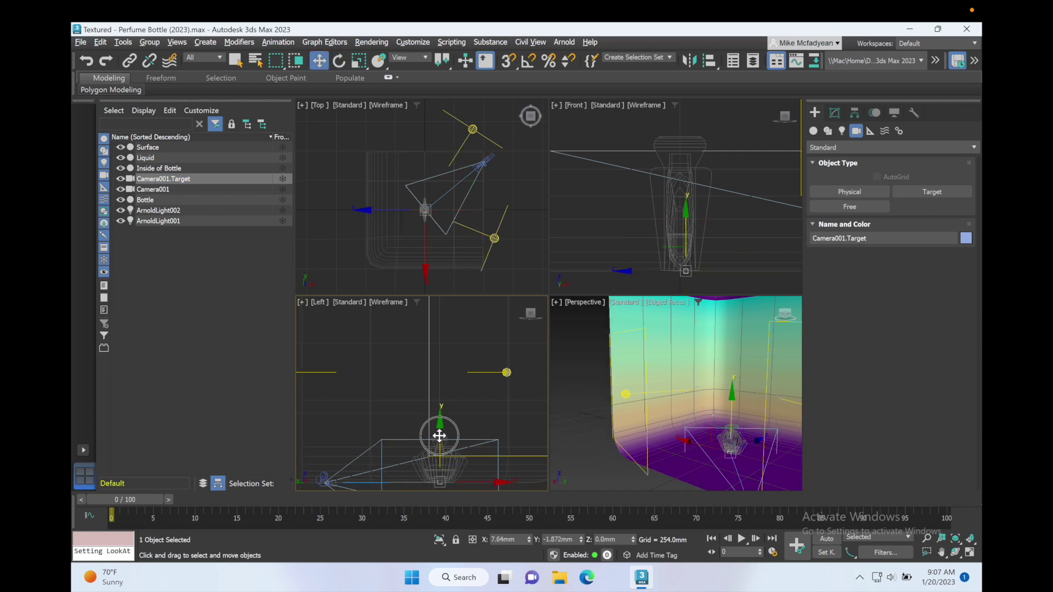
left_click_drag(439, 435, 440, 415)
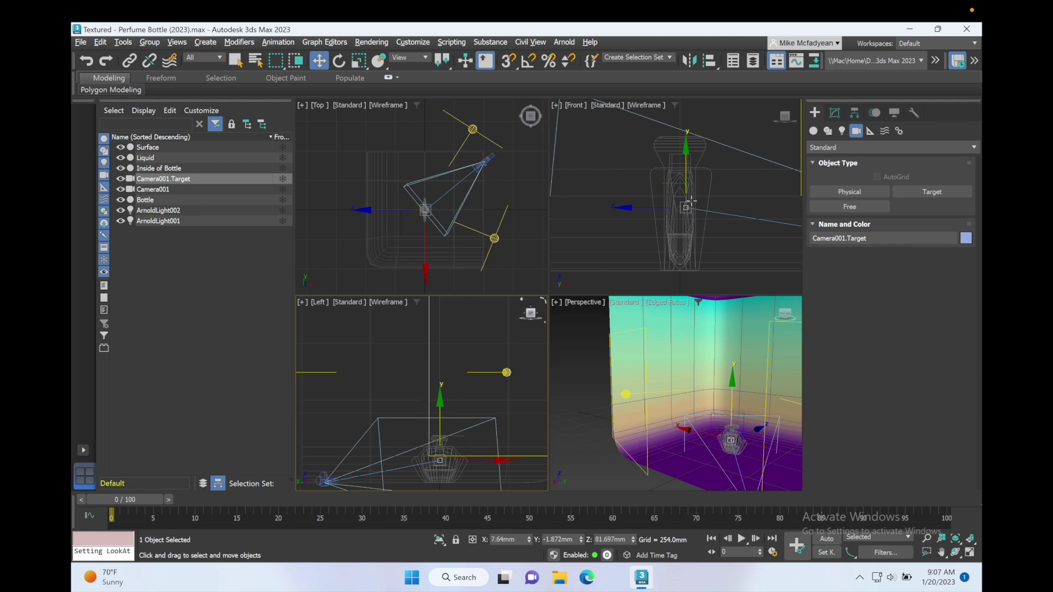
left_click(625, 212)
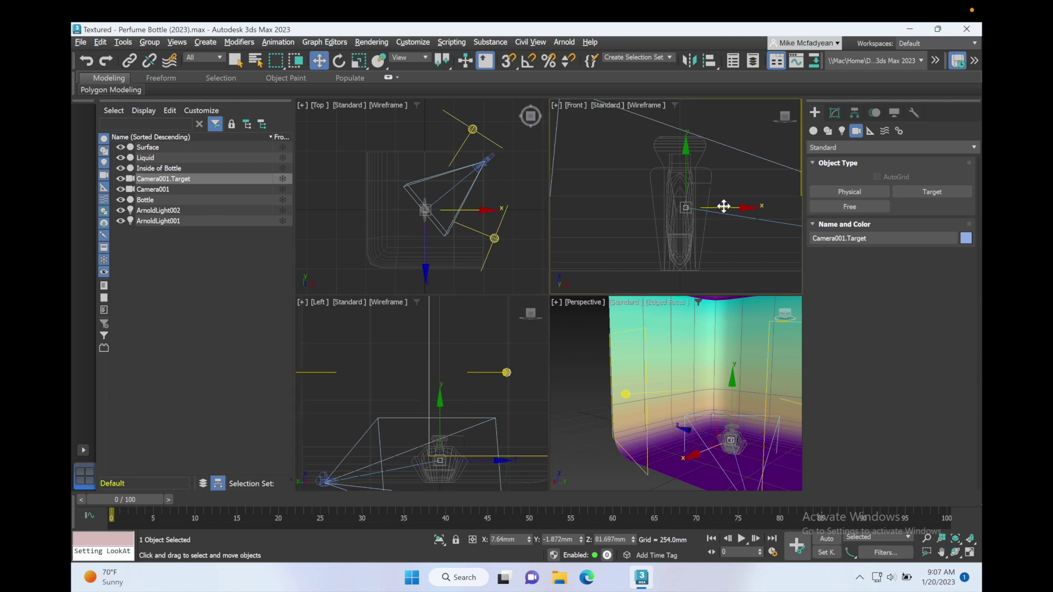
left_click_drag(723, 206, 715, 206)
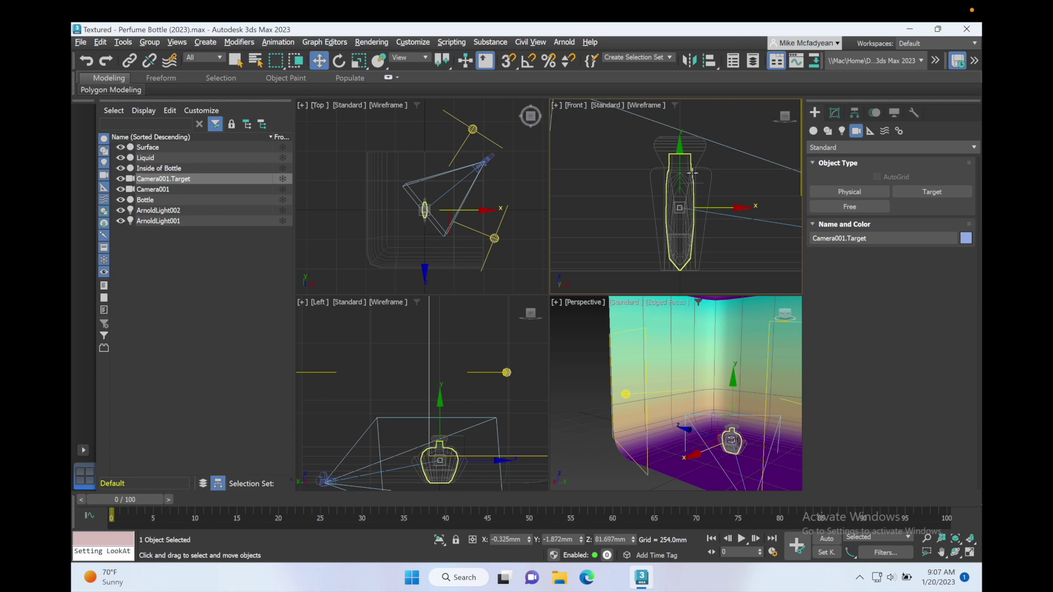
left_click_drag(682, 172, 679, 164)
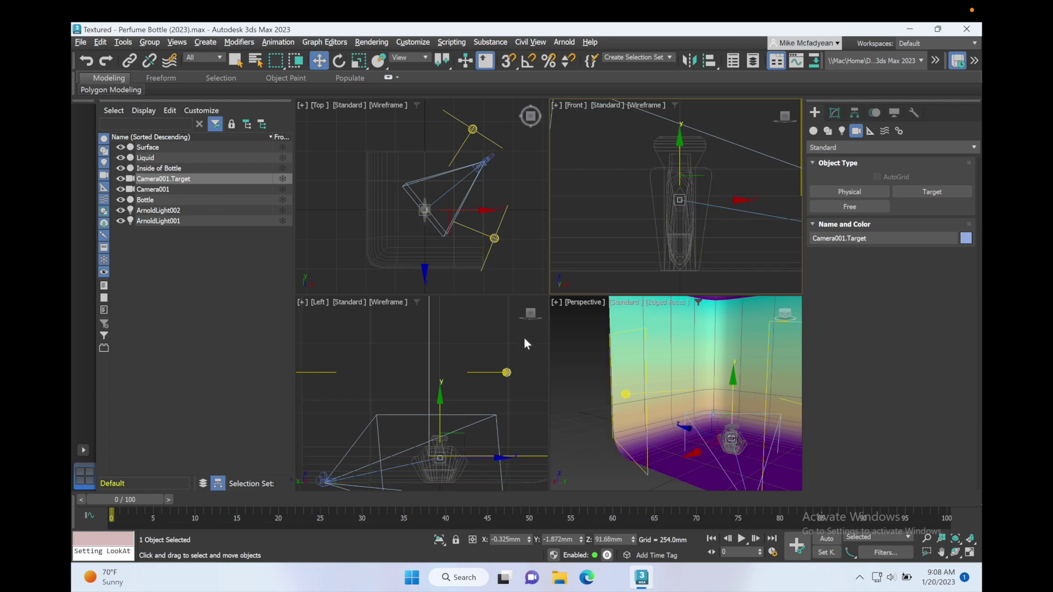
- Switch the fourth viewport to look through Camera001 and select the camera
left_click(580, 301)
left_click(735, 314)
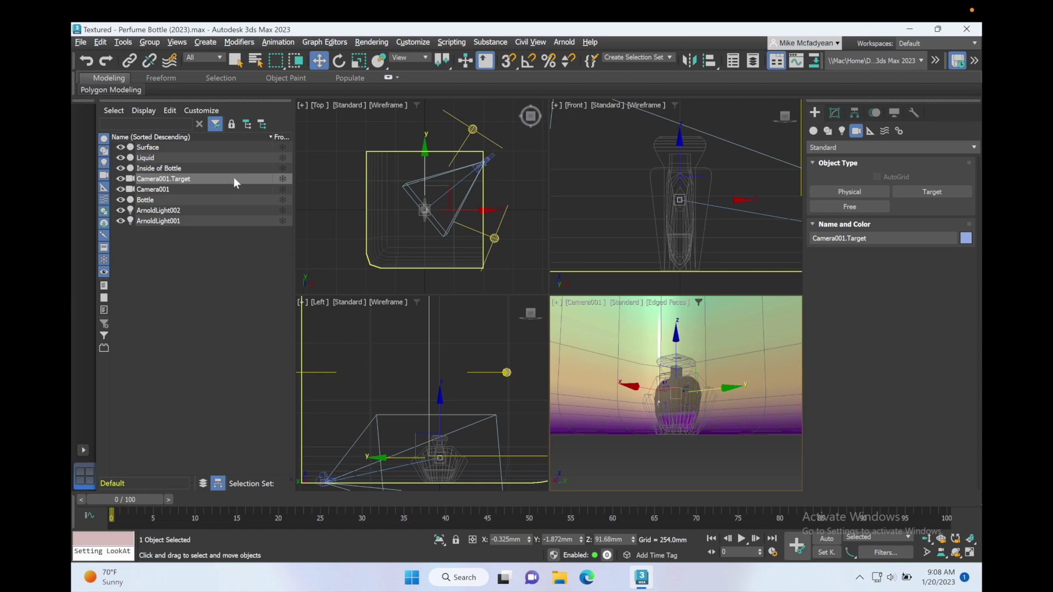
left_click(247, 189)
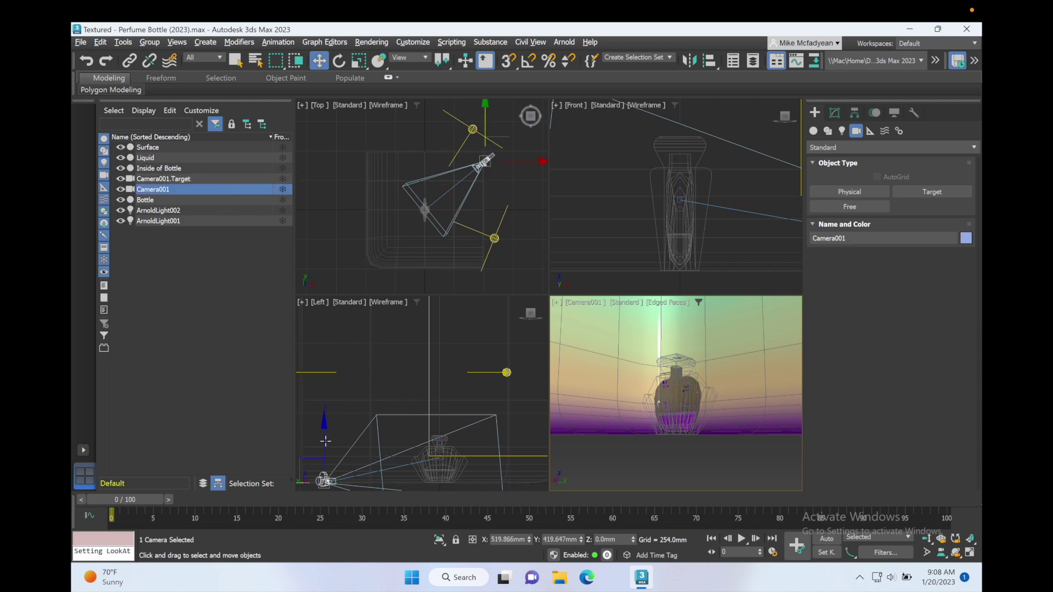
- Raise Camera001 slightly in the Left view and shift it down-left in the Top view
left_click_drag(324, 439, 325, 433)
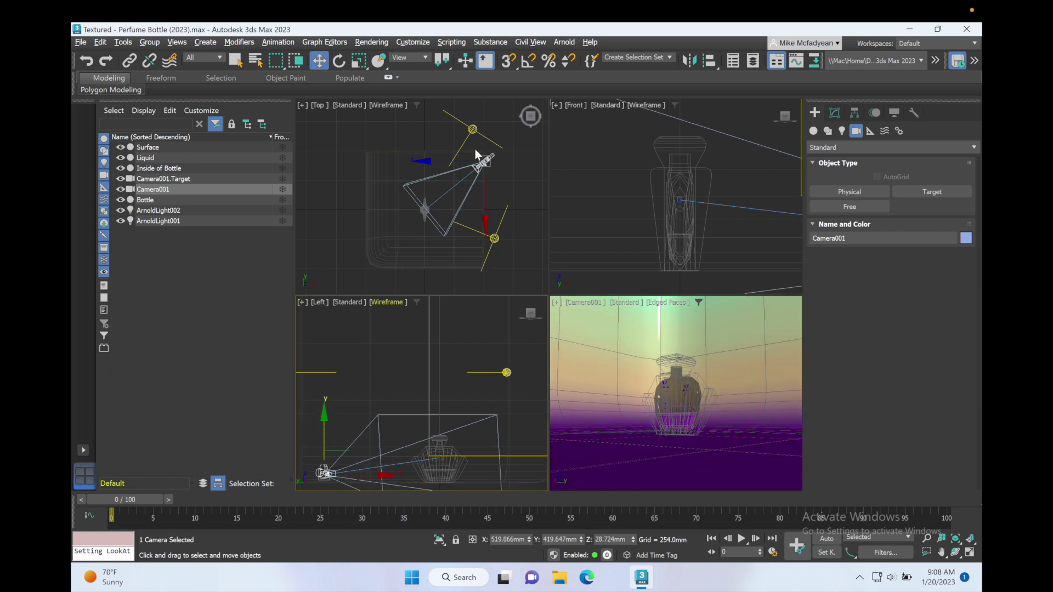
left_click(509, 136)
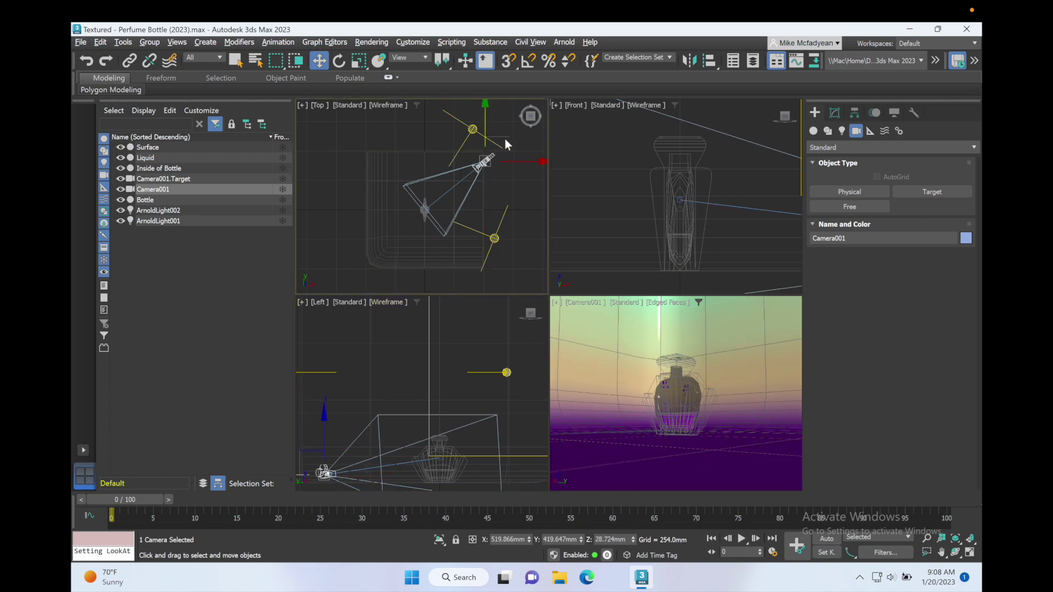
left_click_drag(505, 142, 486, 155)
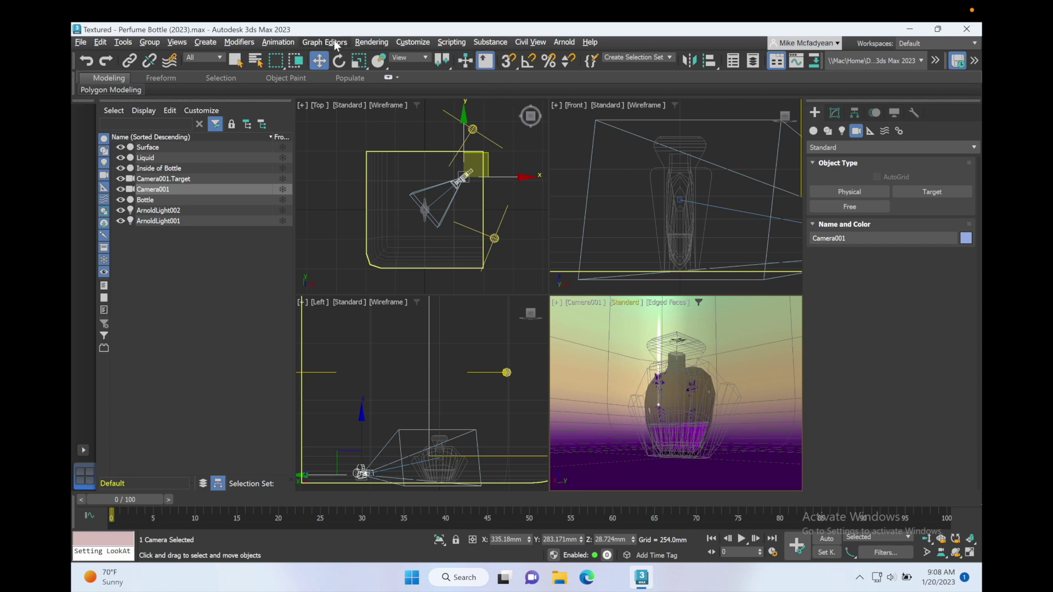
- Open Render Setup from the Rendering menu with its target set to ActiveShade Mode
left_click(371, 42)
left_click(376, 95)
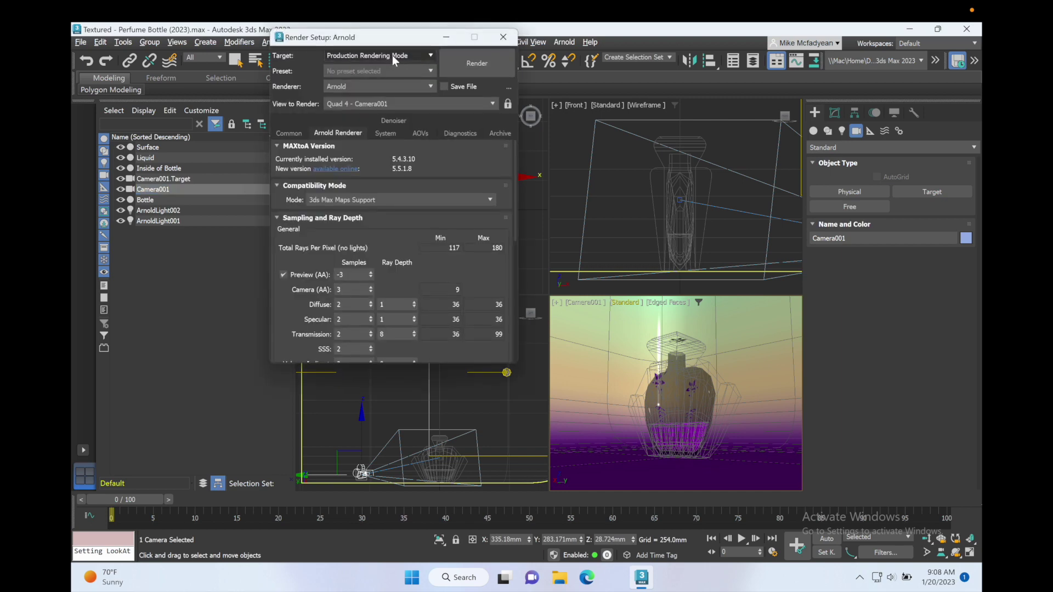
left_click(392, 55)
left_click(376, 88)
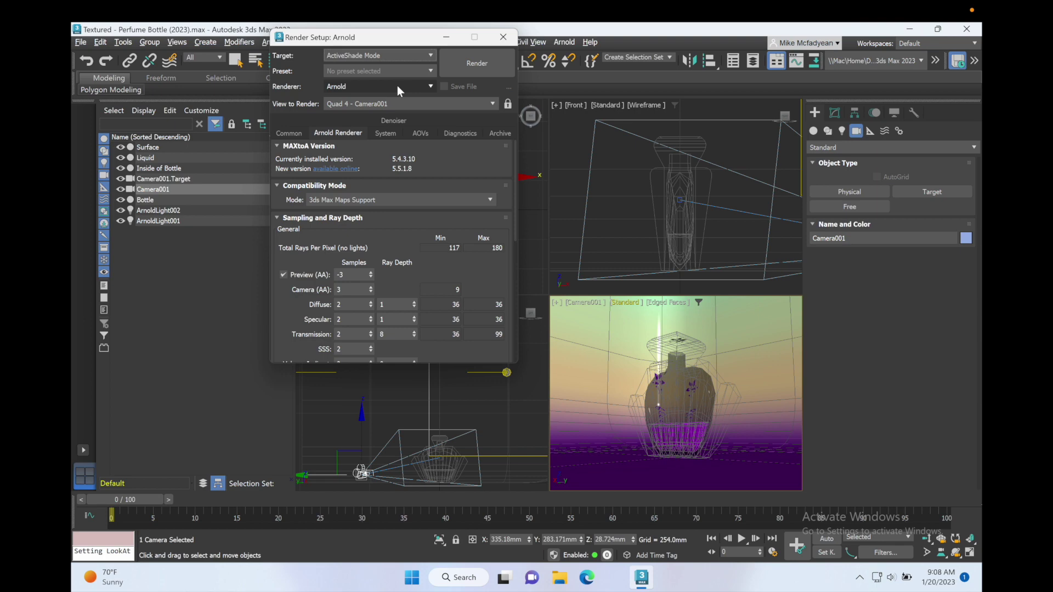
- Start the ActiveShade render of Camera001 and move its window to the left
left_click(472, 64)
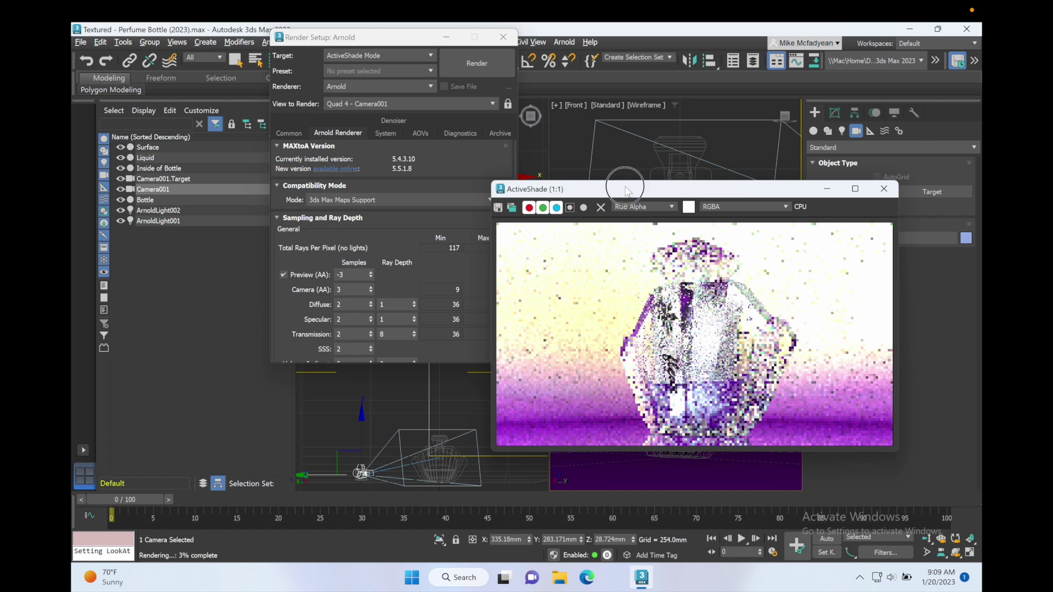
left_click_drag(626, 191, 357, 199)
scroll(396, 309, "down", 1)
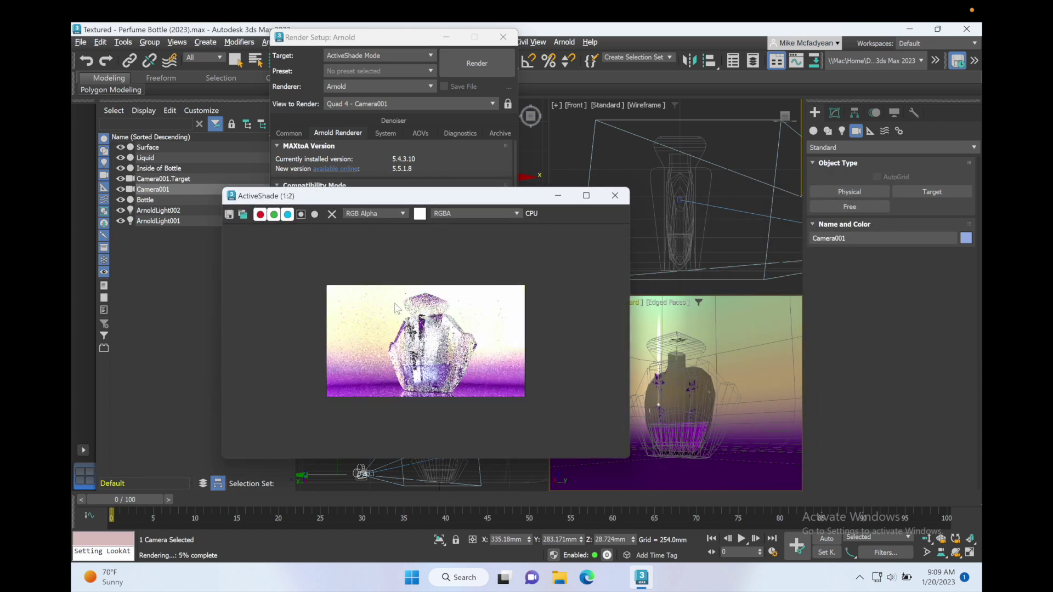
scroll(395, 308, "up", 1)
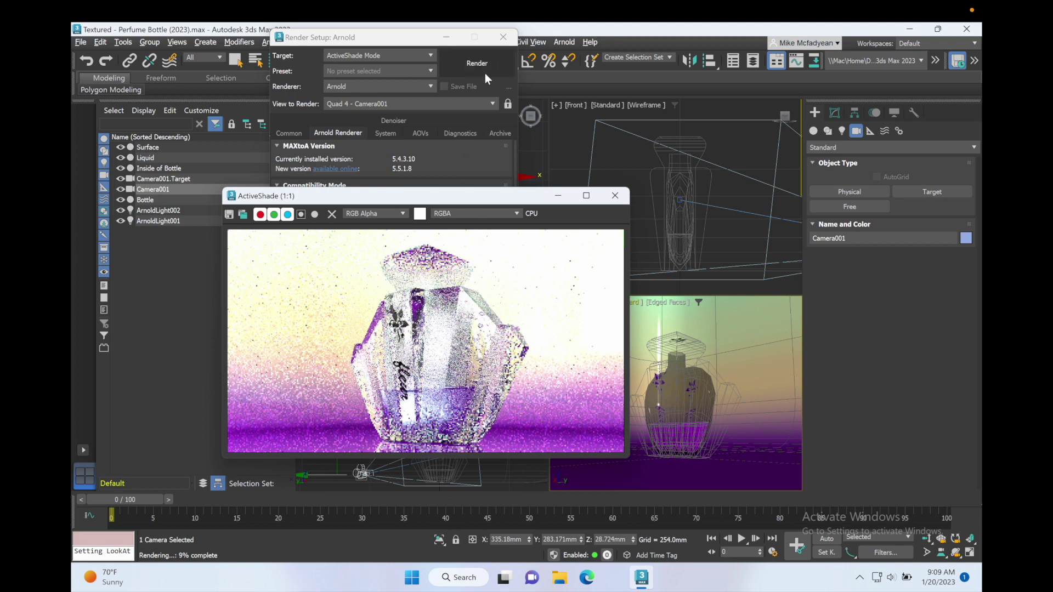
- Close Render Setup, shift the preview lower-left, and nudge the camera target in Top view
left_click(503, 37)
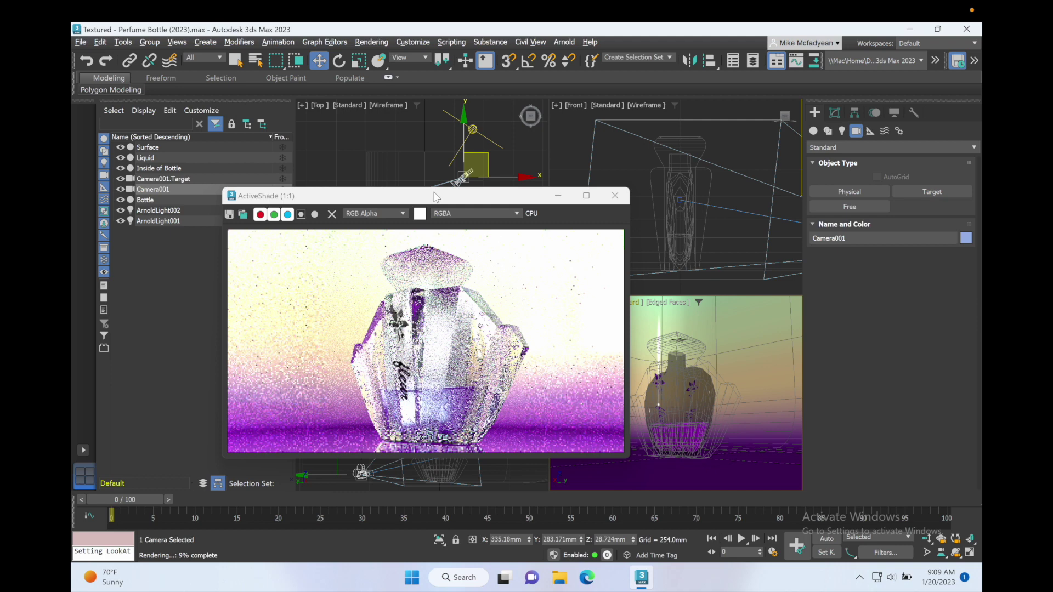
left_click_drag(436, 196, 406, 248)
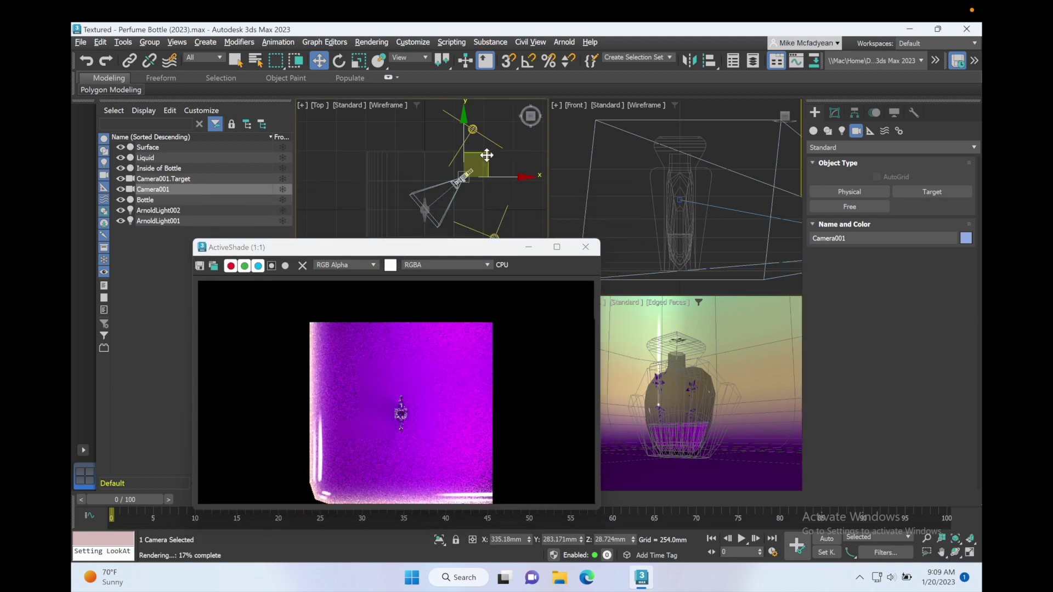
left_click_drag(486, 156, 494, 145)
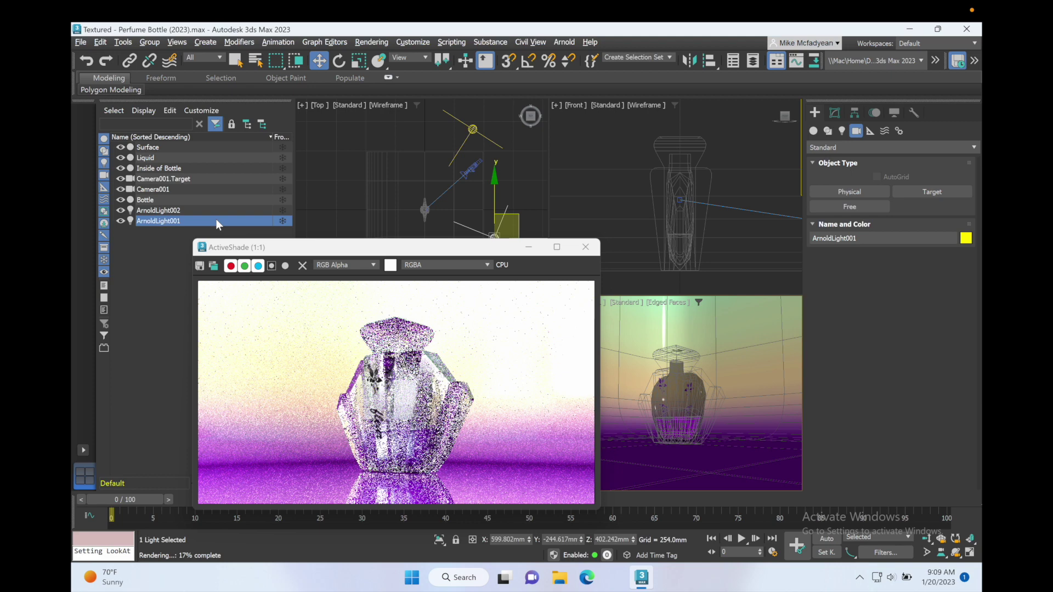
- Set ArnoldLight001's Color/Intensity colour to a pale yellow (RGB 236, 221, 137)
left_click(833, 112)
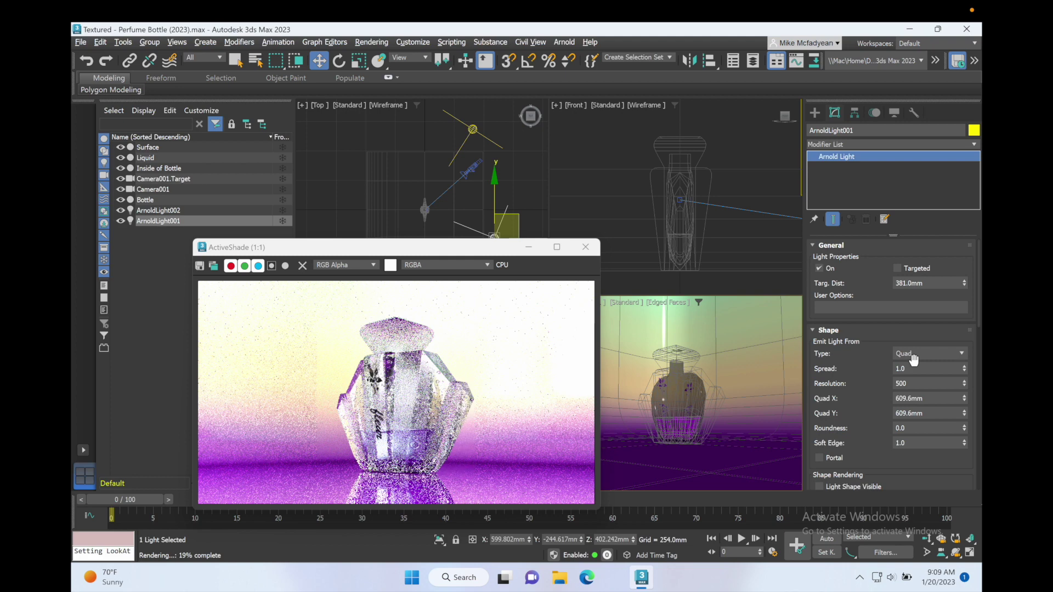
scroll(908, 373, "down", 5)
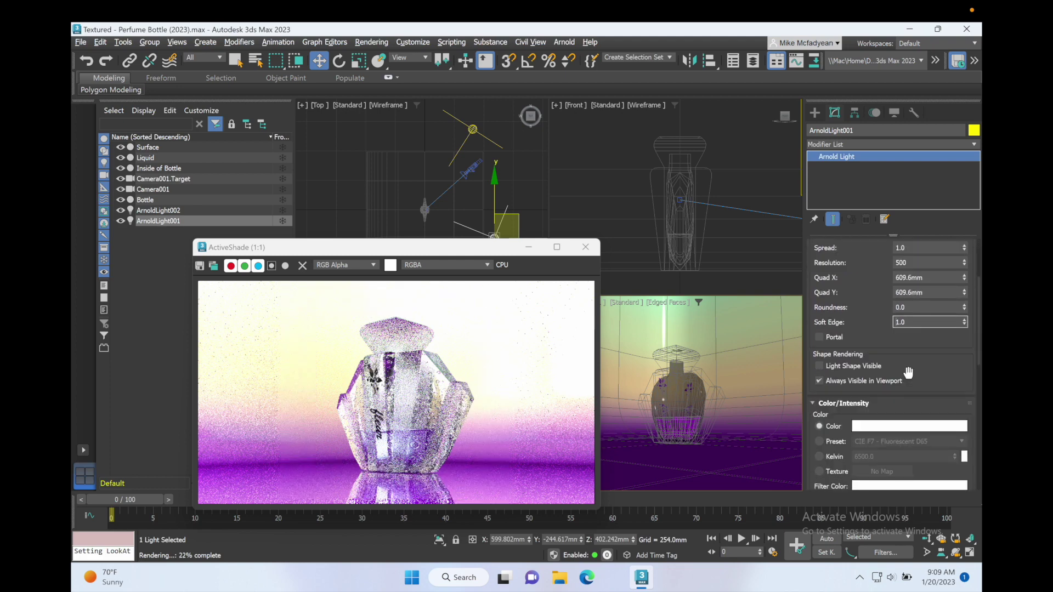
scroll(908, 373, "up", 2)
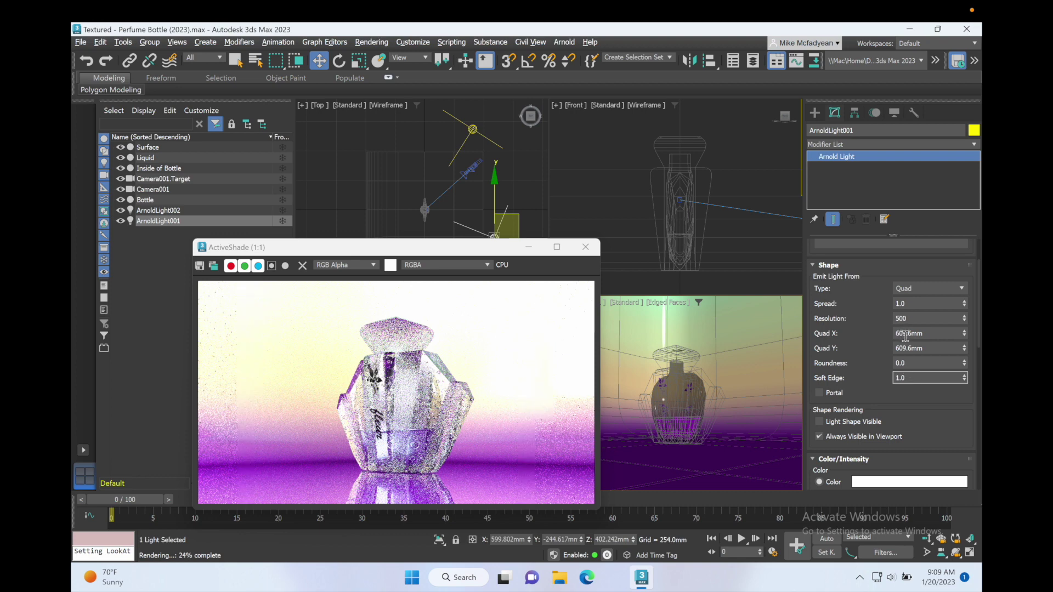
scroll(905, 335, "down", 6)
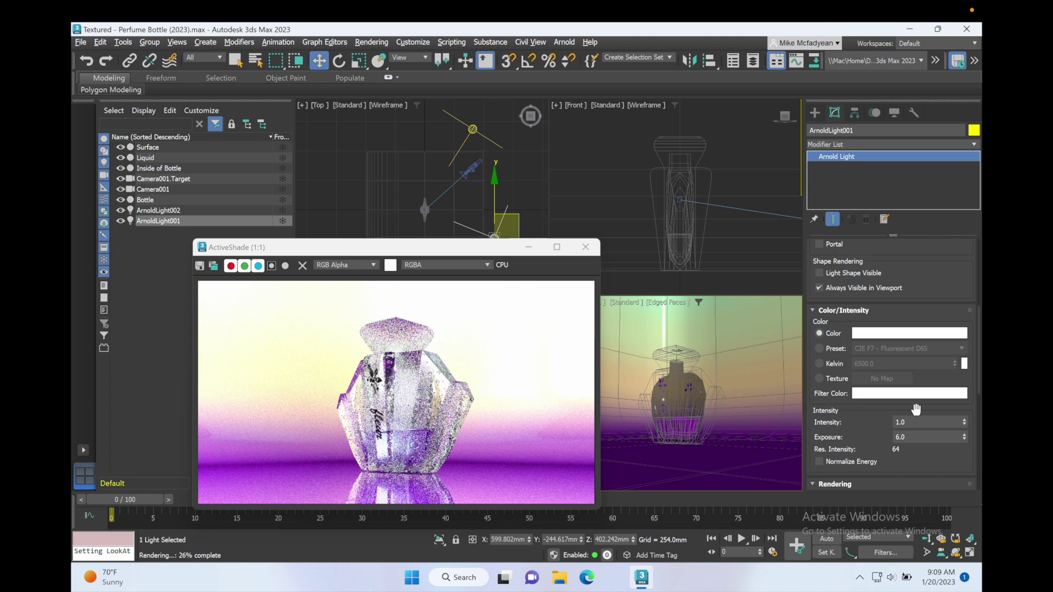
left_click(900, 335)
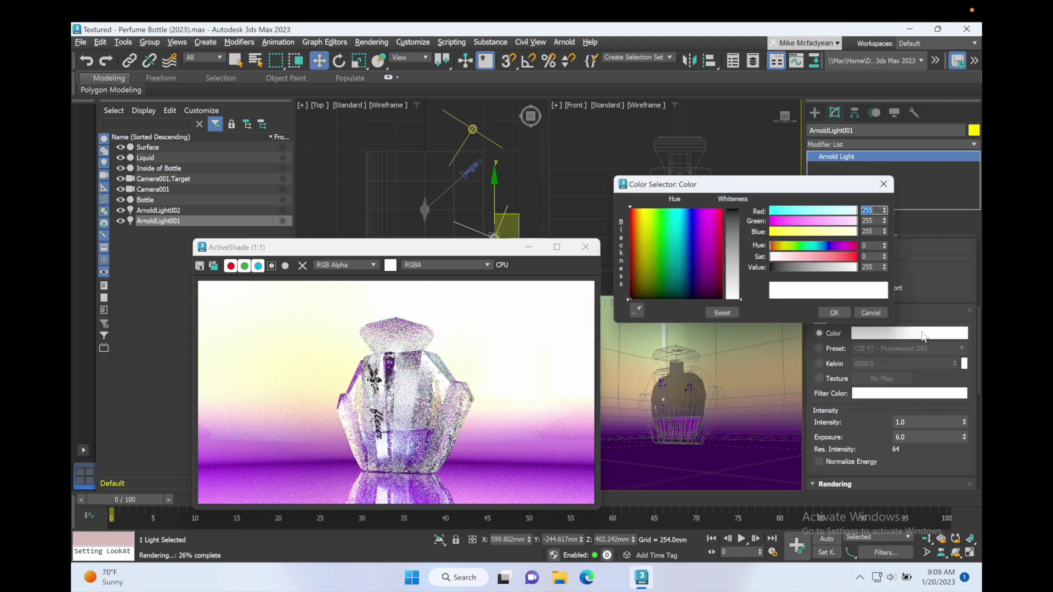
left_click(643, 223)
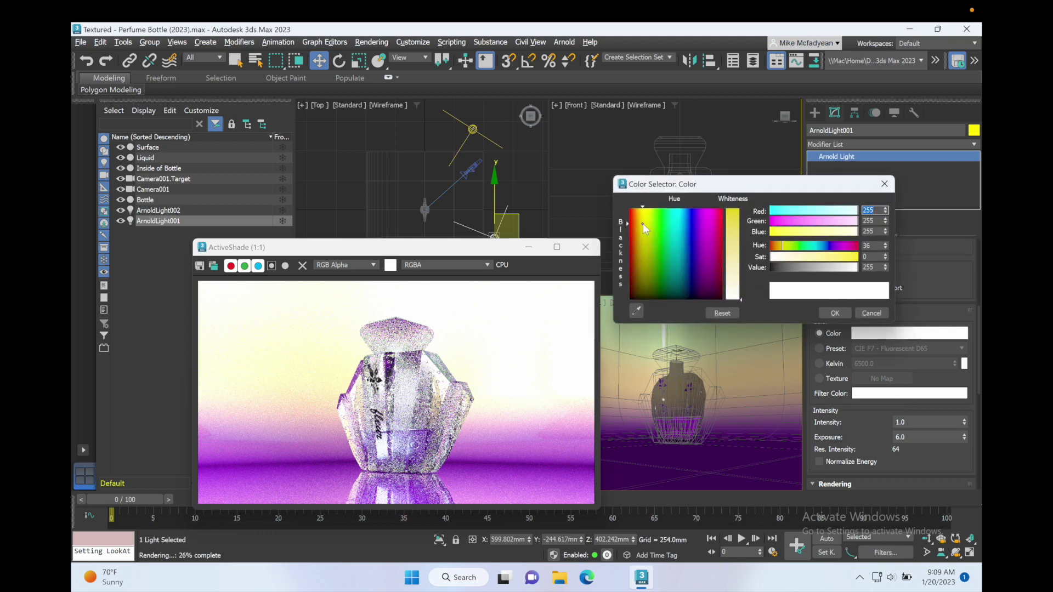
left_click(735, 261)
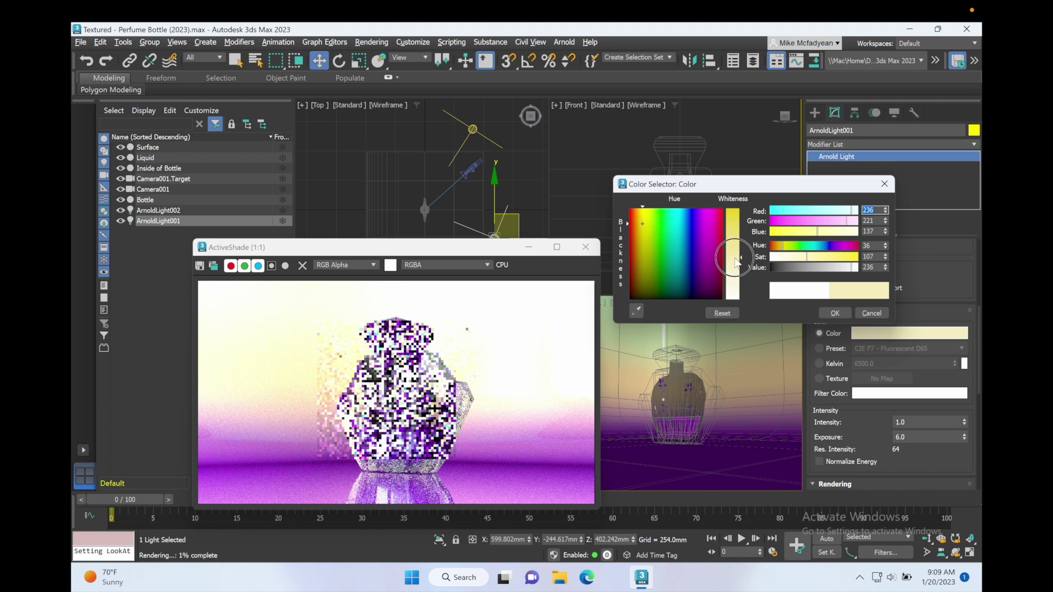
left_click(735, 258)
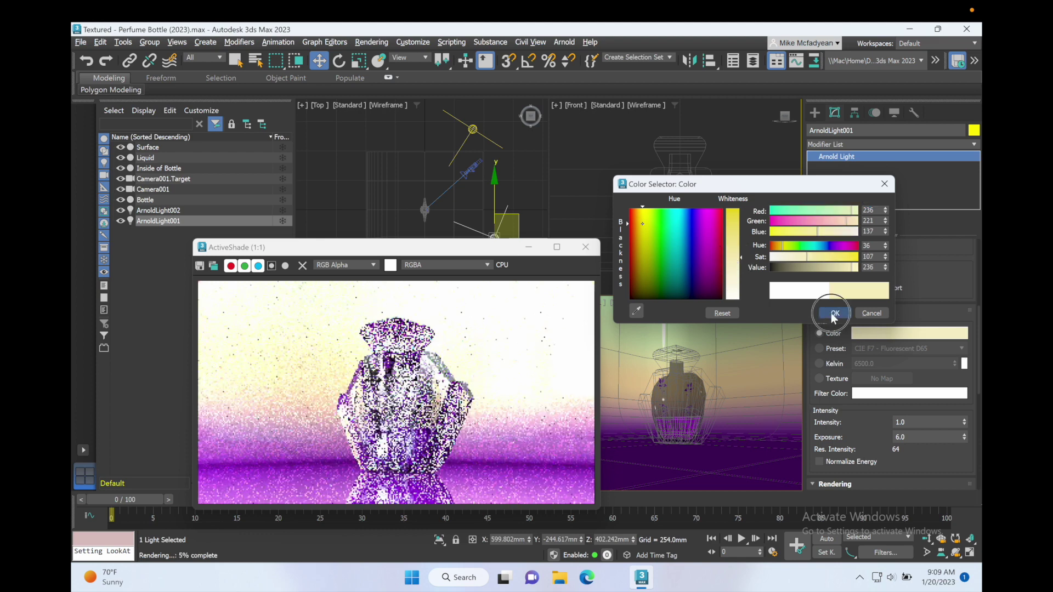
left_click(832, 313)
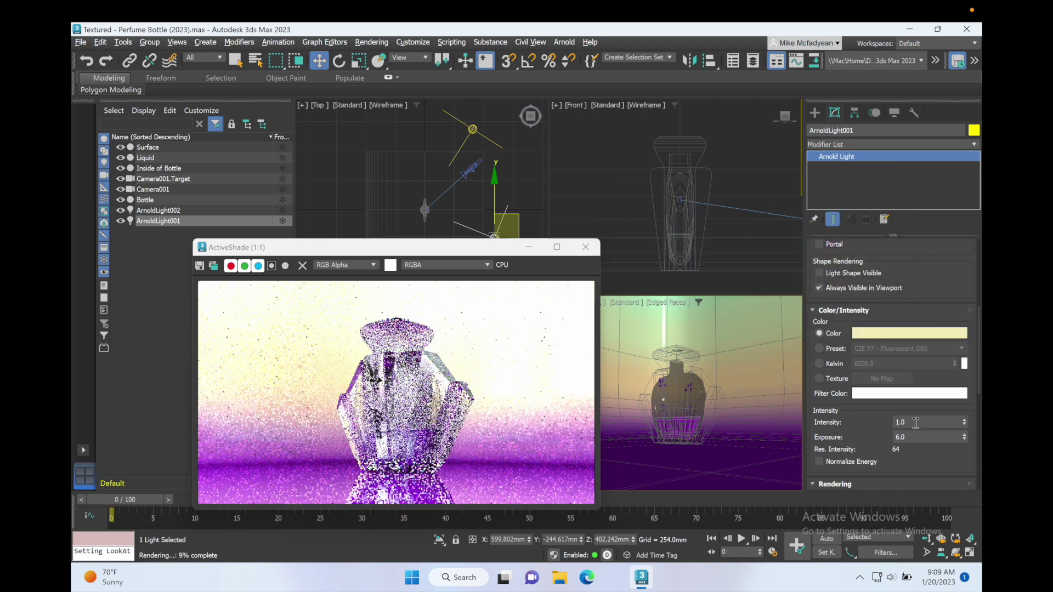
- Select ArnoldLight002 and tint its light colour a pale cyan
left_click(209, 211)
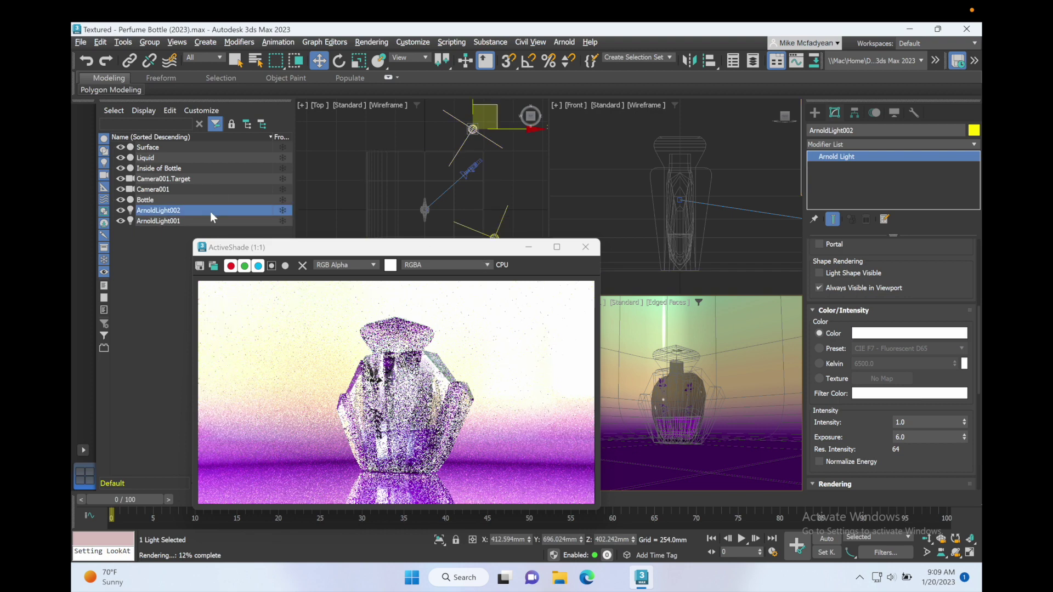
left_click(886, 332)
left_click(661, 225)
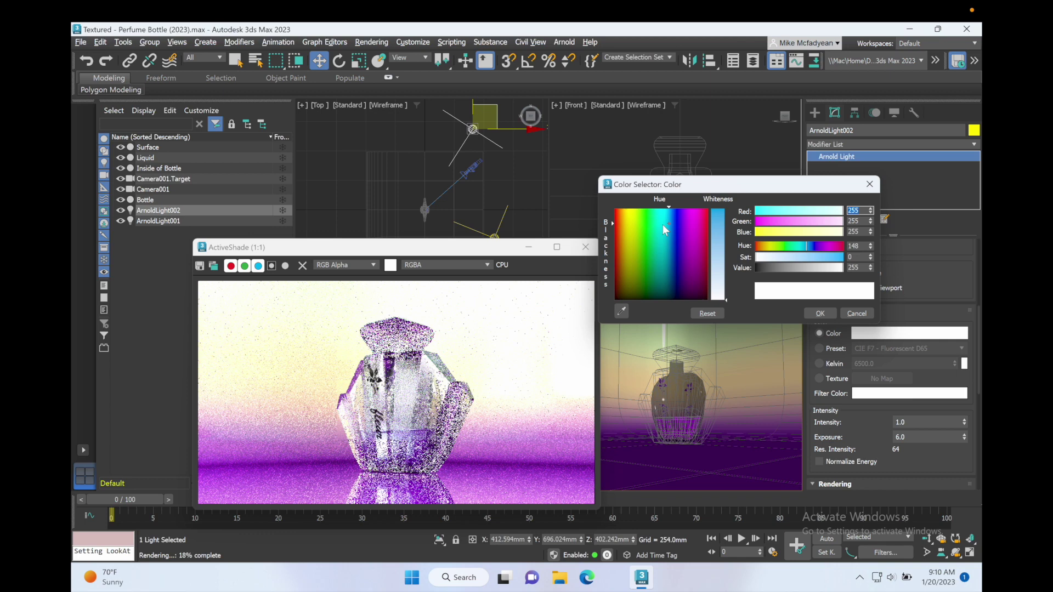
left_click(722, 257)
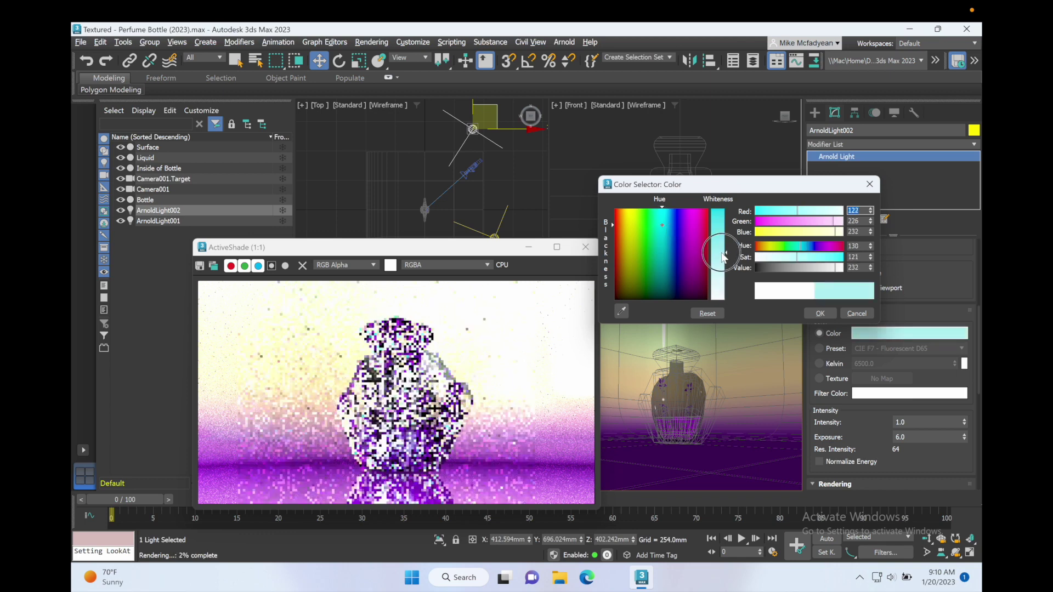
left_click(724, 253)
left_click(819, 313)
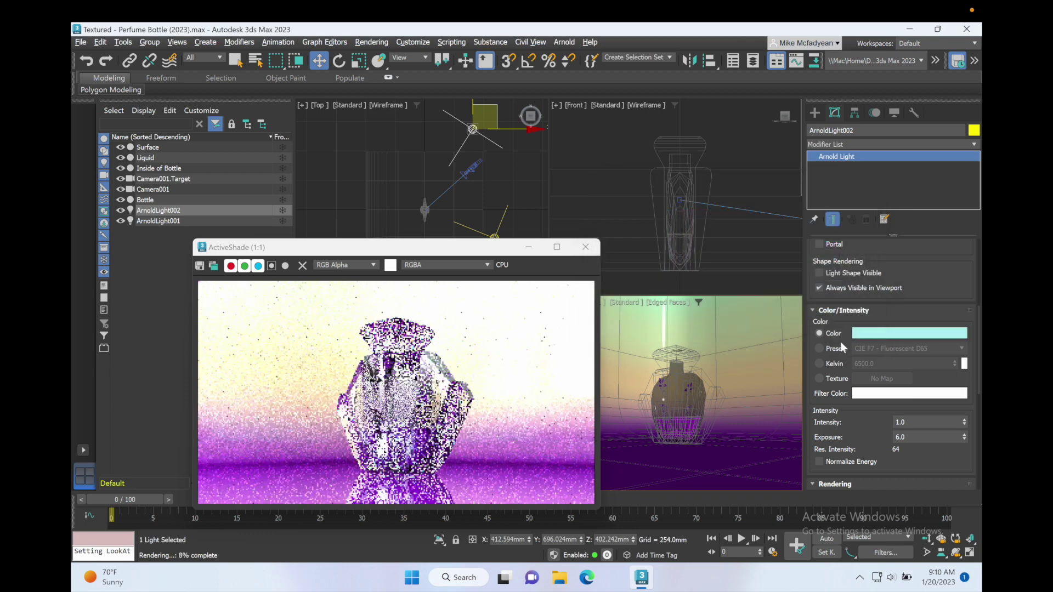
- Set ArnoldLight002's intensity to 0.5 and lower its exposure from 4.4 to 4.0
left_click(917, 422)
type("0.")
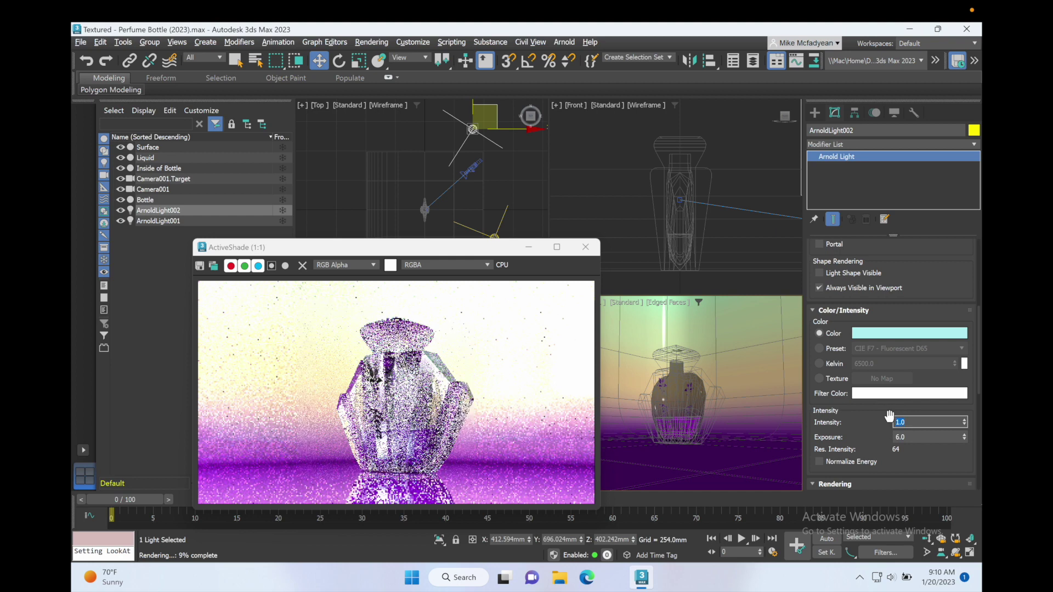
type("5")
key("Return")
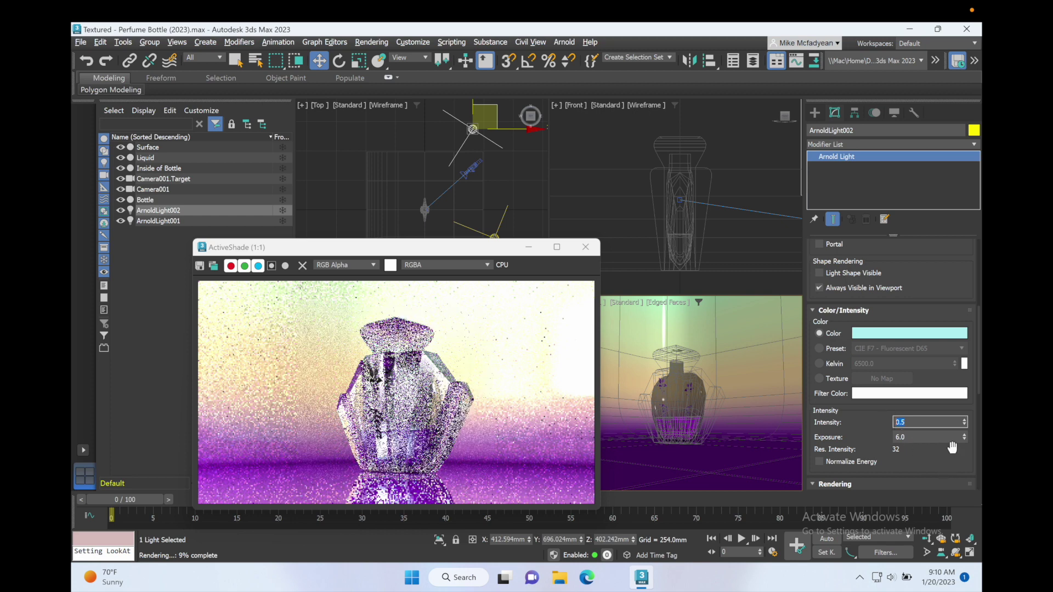
left_click_drag(965, 438, 966, 455)
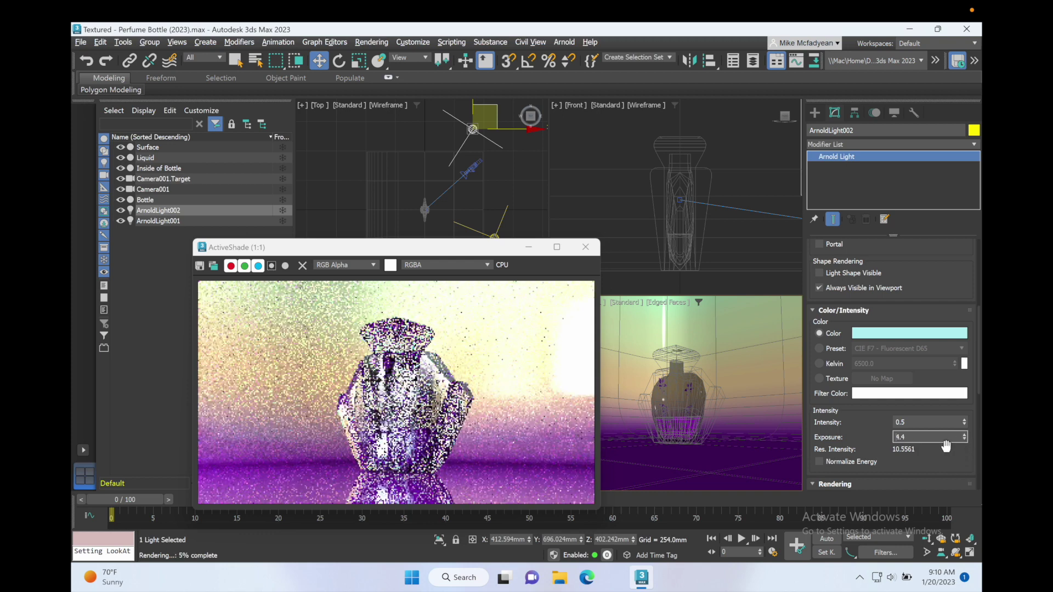
left_click(919, 437)
key("BackSpace")
type("0")
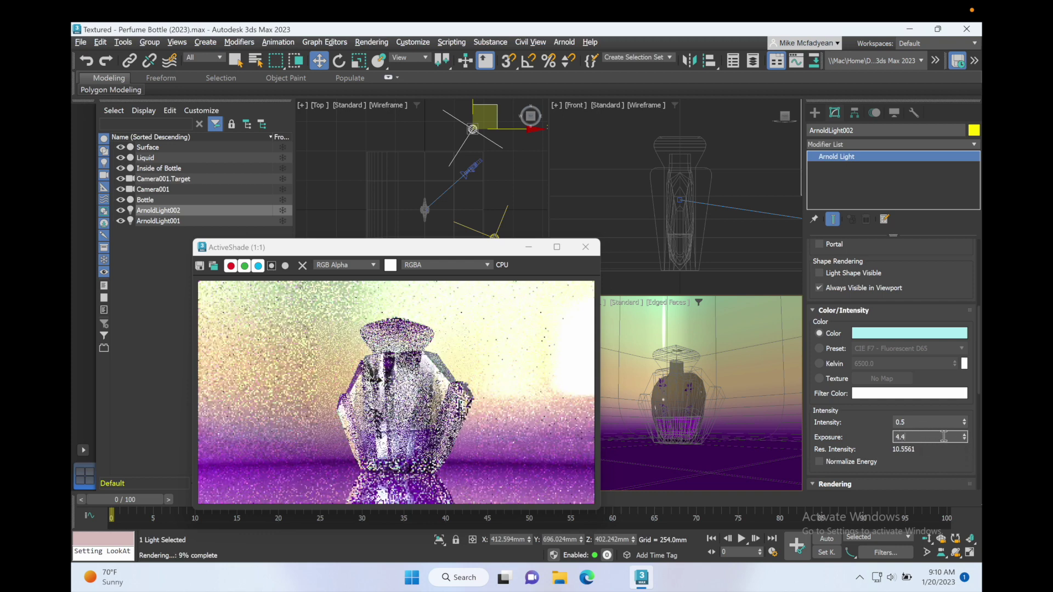
key("Return")
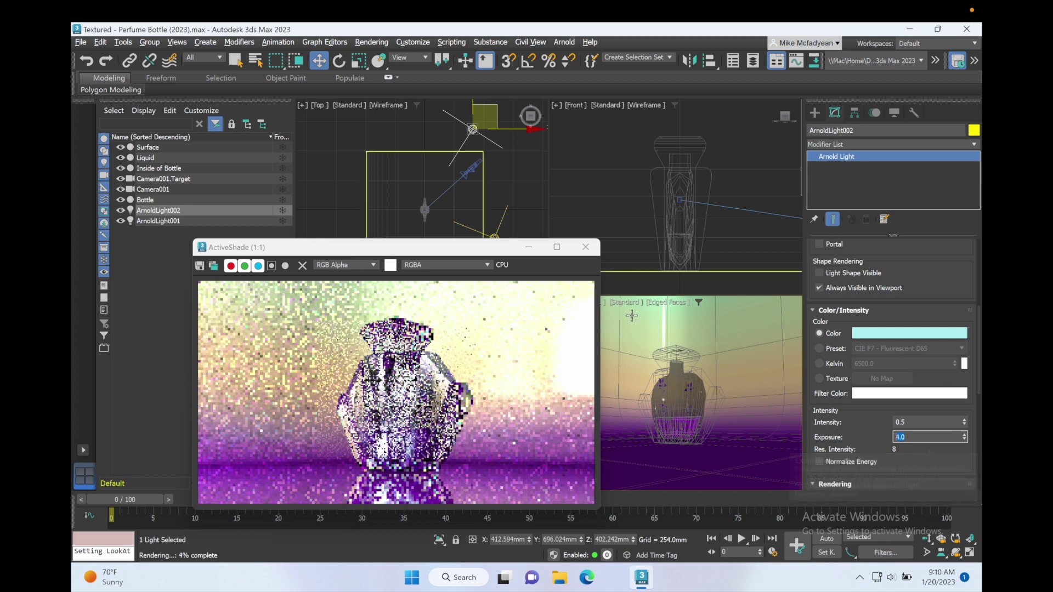
- Select ArnoldLight001 and change its exposure from 6.0 to 4.0, then to 5.0
left_click(222, 220)
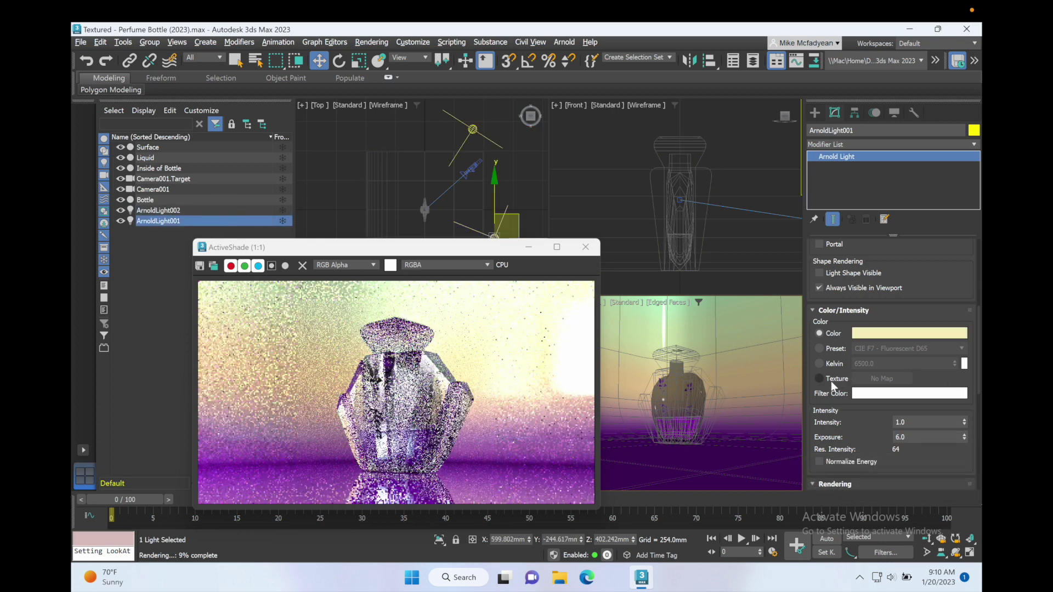
double_click(910, 436)
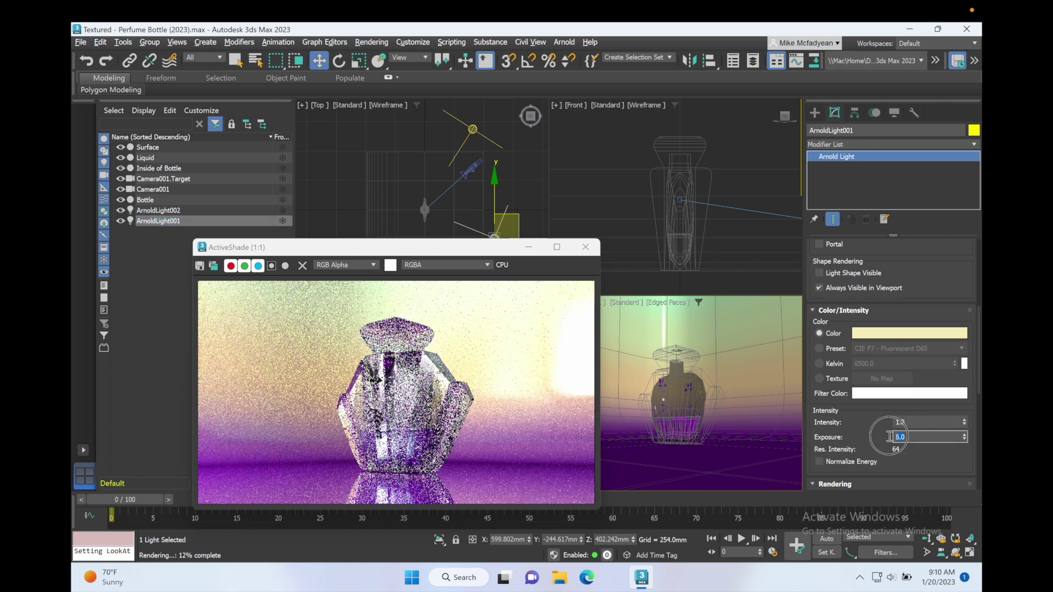
type("4")
key("Return")
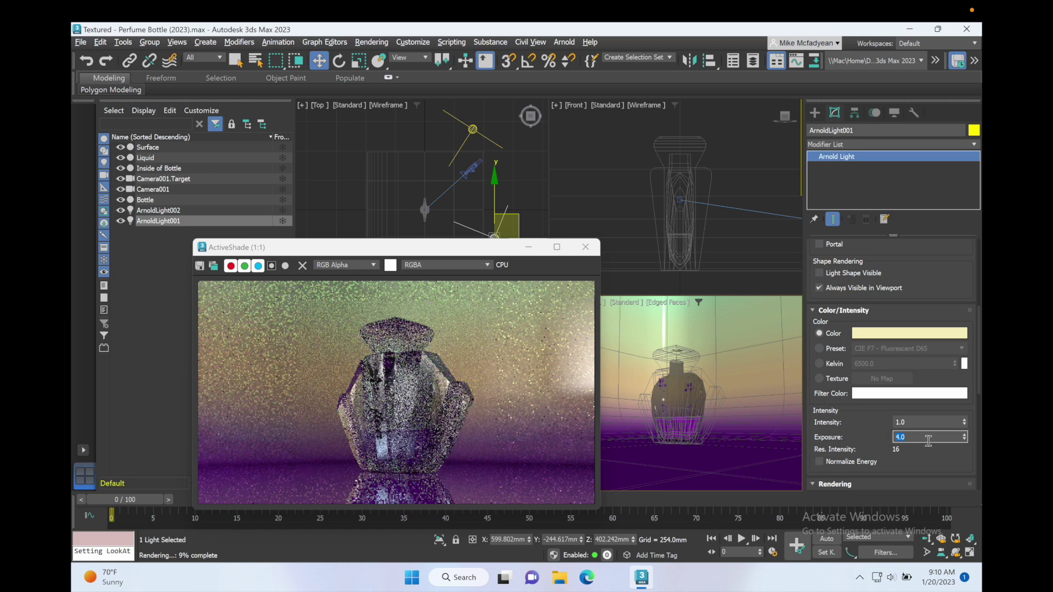
type("5")
key("Return")
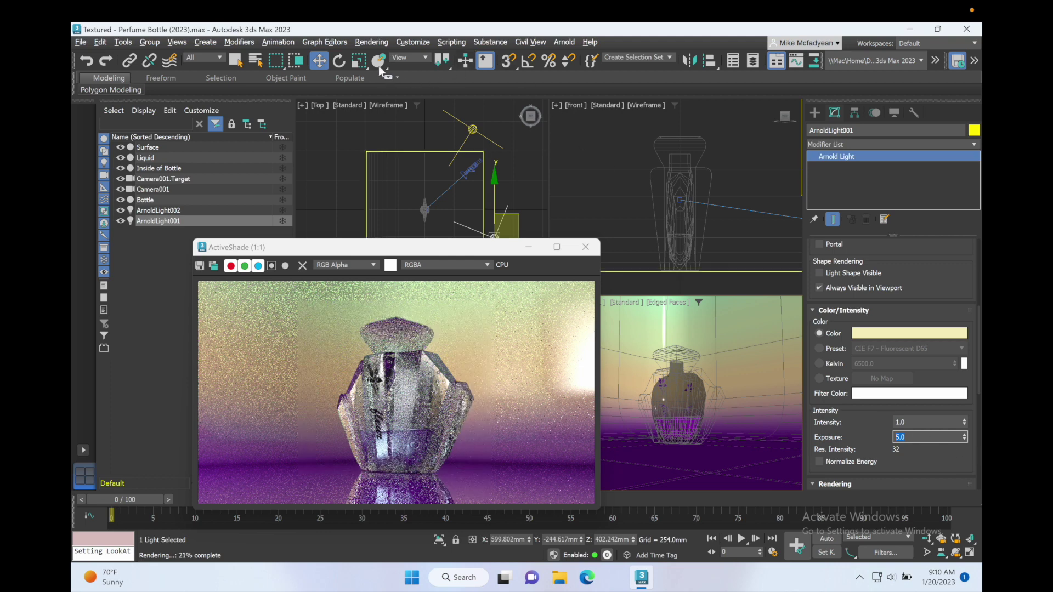
- Reopen Render Setup with Production Rendering Mode as target and view Arnold's sampling settings
left_click(376, 43)
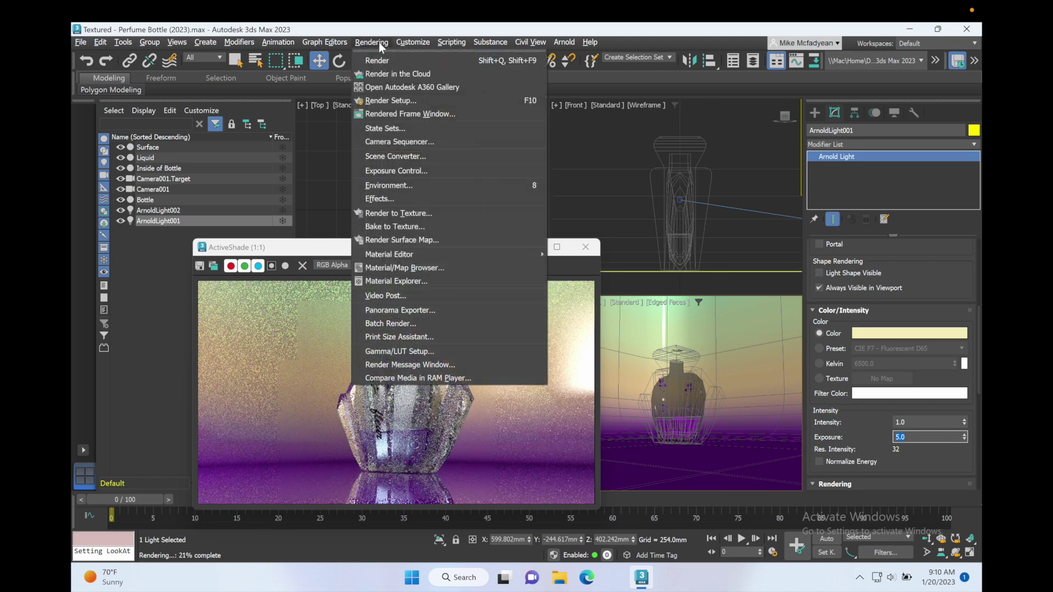
left_click(386, 102)
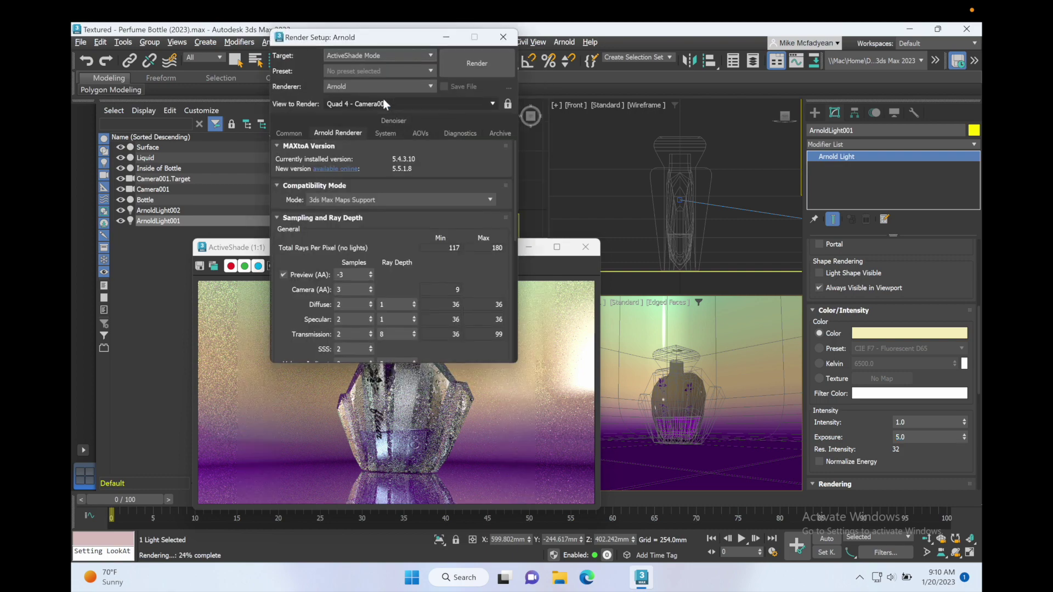
left_click(371, 57)
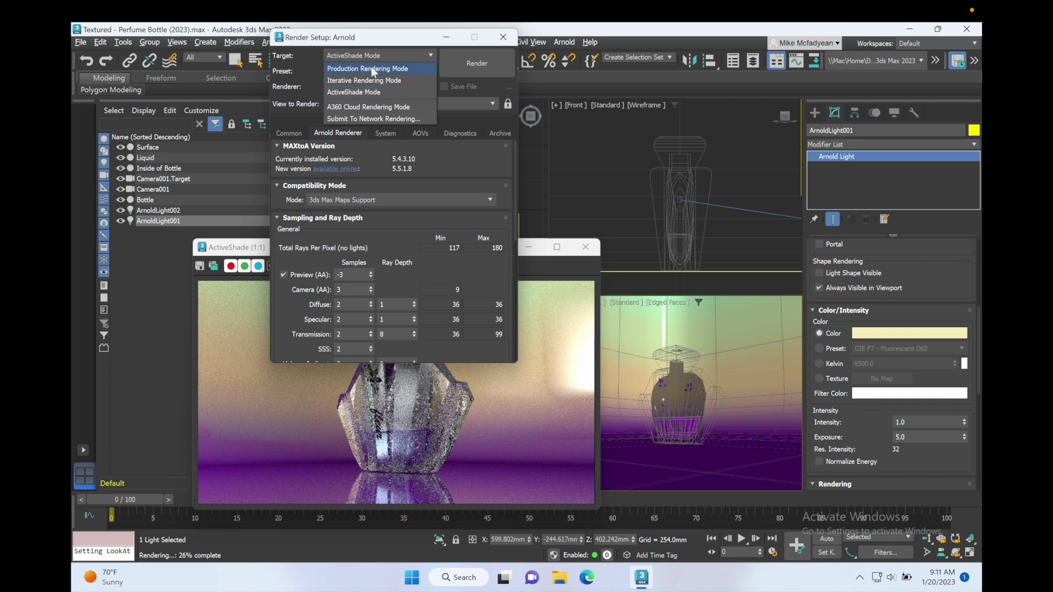
left_click(370, 68)
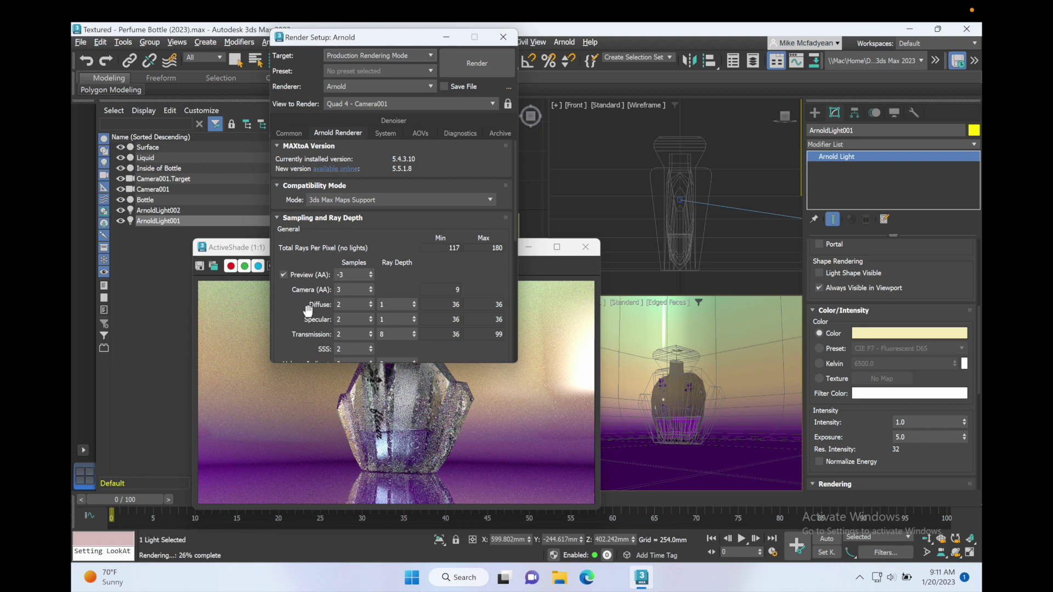
scroll(308, 311, "down", 1)
scroll(307, 311, "down", 1)
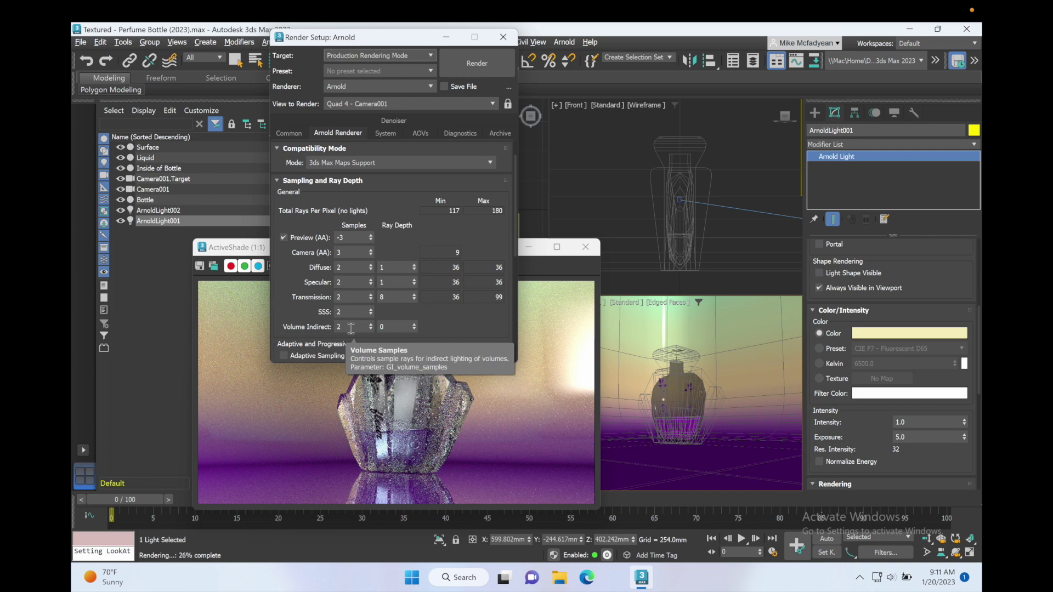
- In the Common tab, apply the 1920x1080 output size preset and scroll to Render Output
left_click(289, 133)
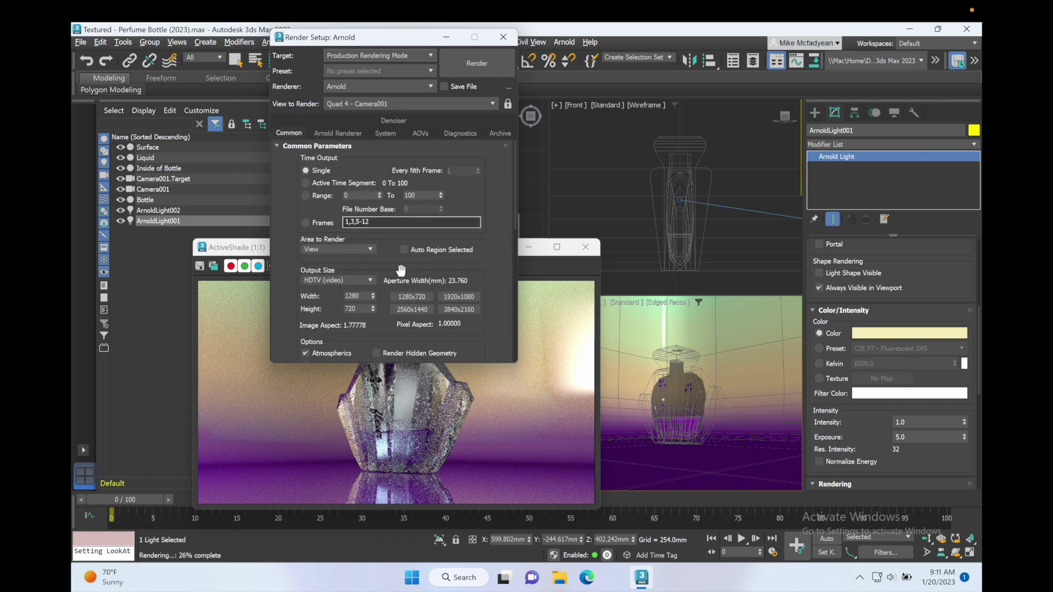
scroll(386, 273, "down", 1)
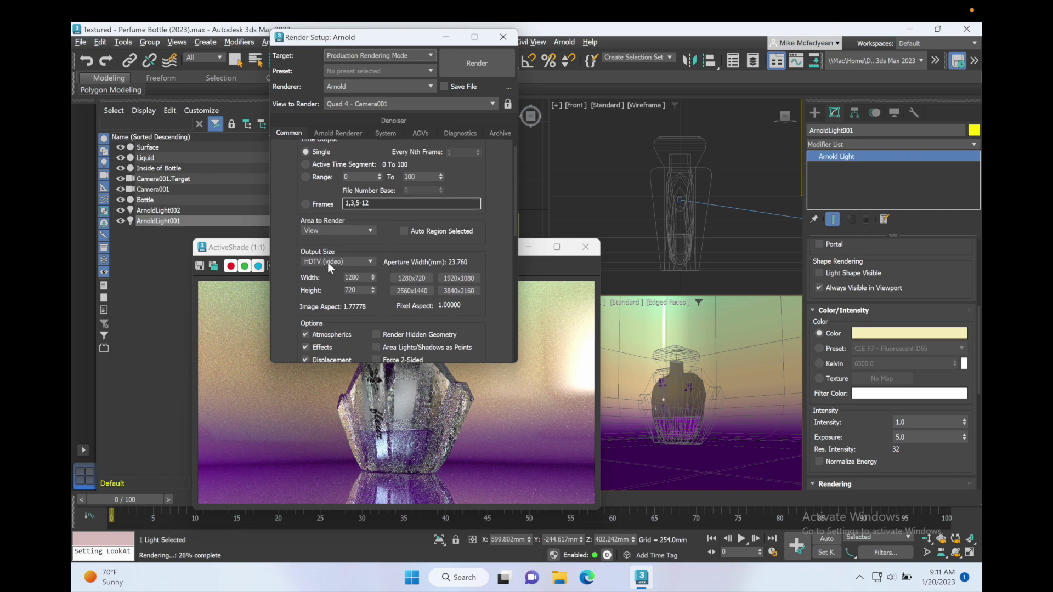
left_click(455, 277)
scroll(376, 294, "down", 3)
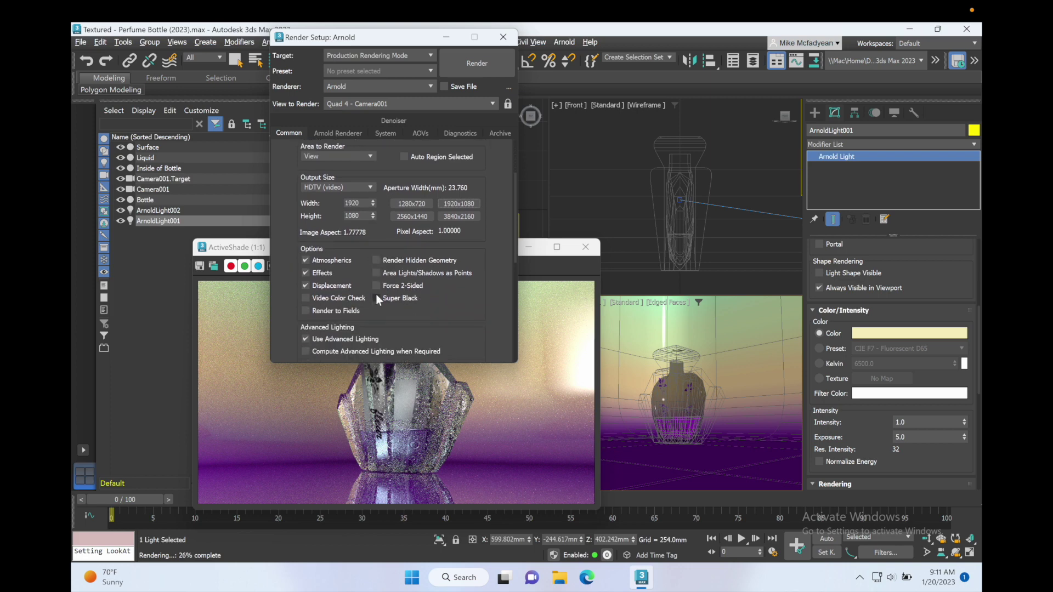
scroll(377, 294, "down", 6)
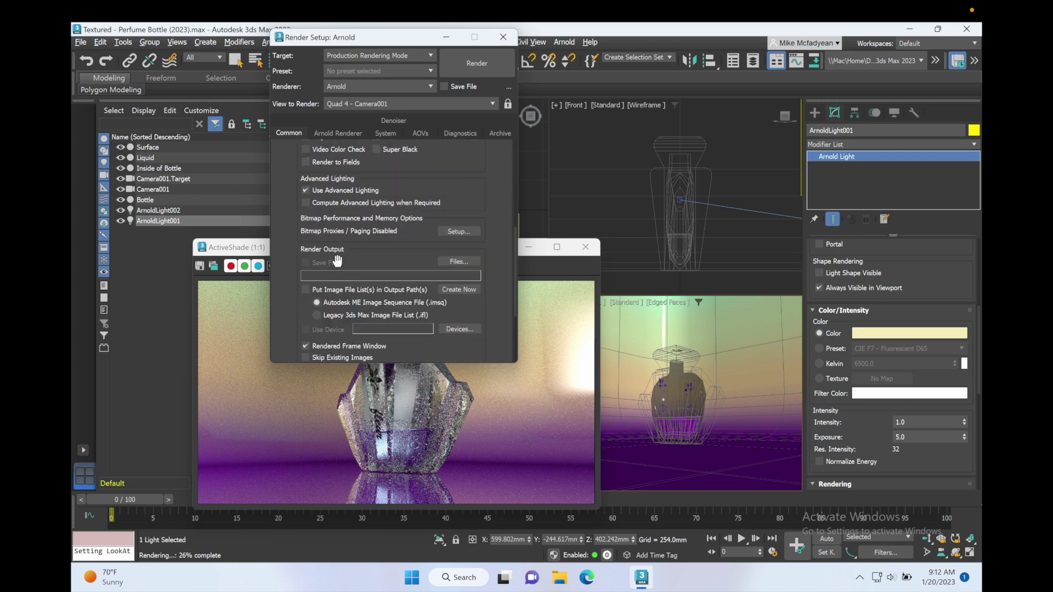
- Save renders to Desktop as Perfume Bottle Product Shot.jpg at JPEG quality 100, then close ActiveShade
left_click(457, 262)
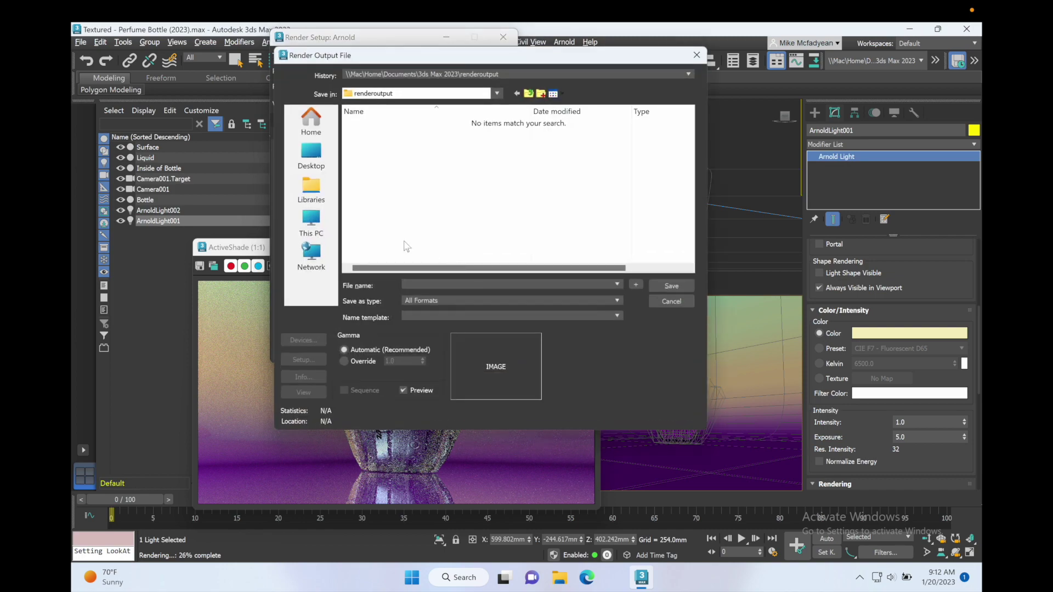
left_click(315, 156)
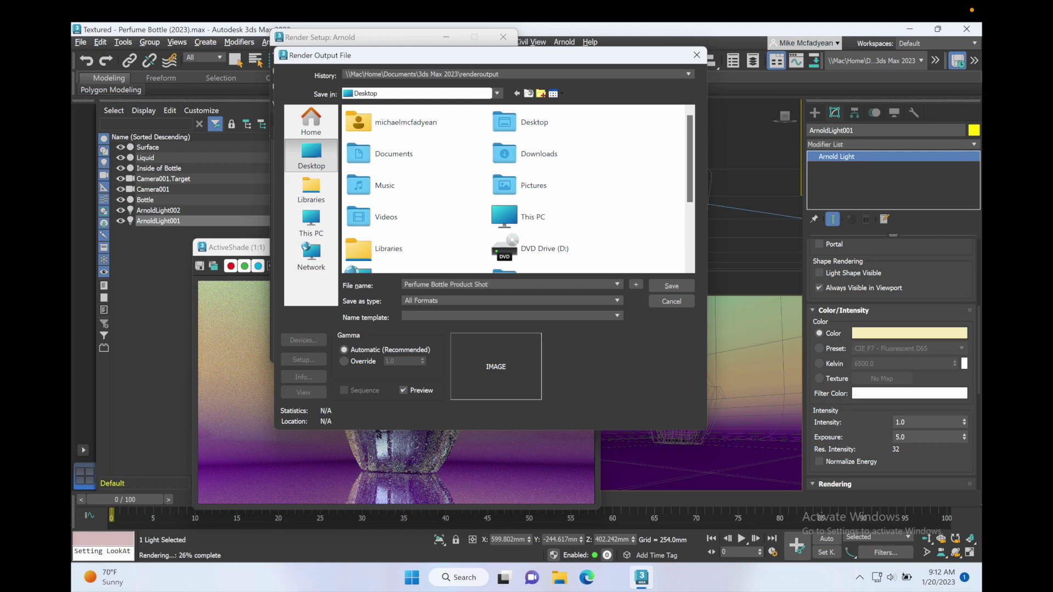
left_click(459, 300)
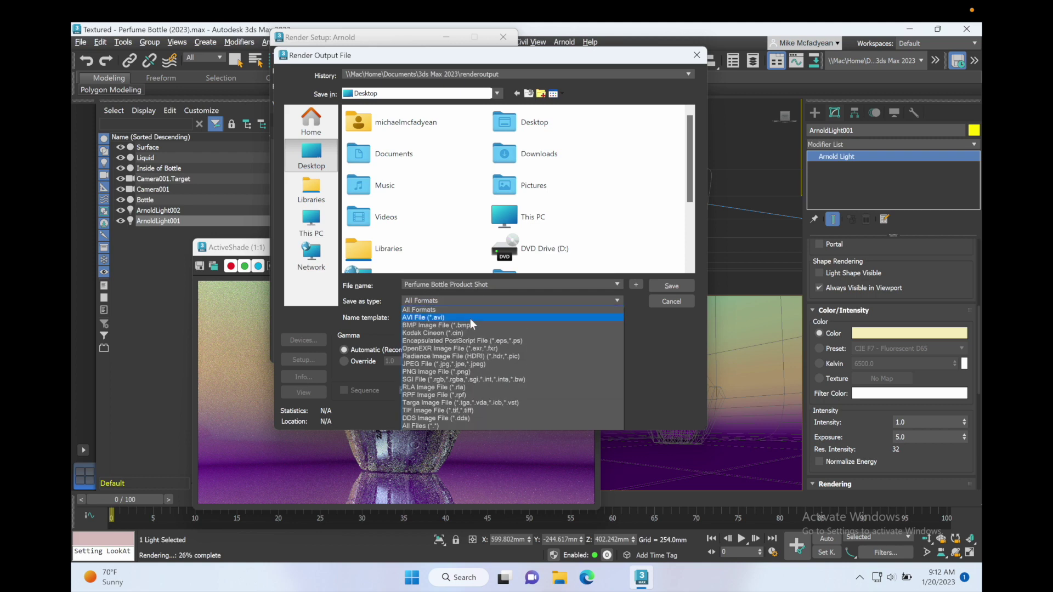
left_click(475, 365)
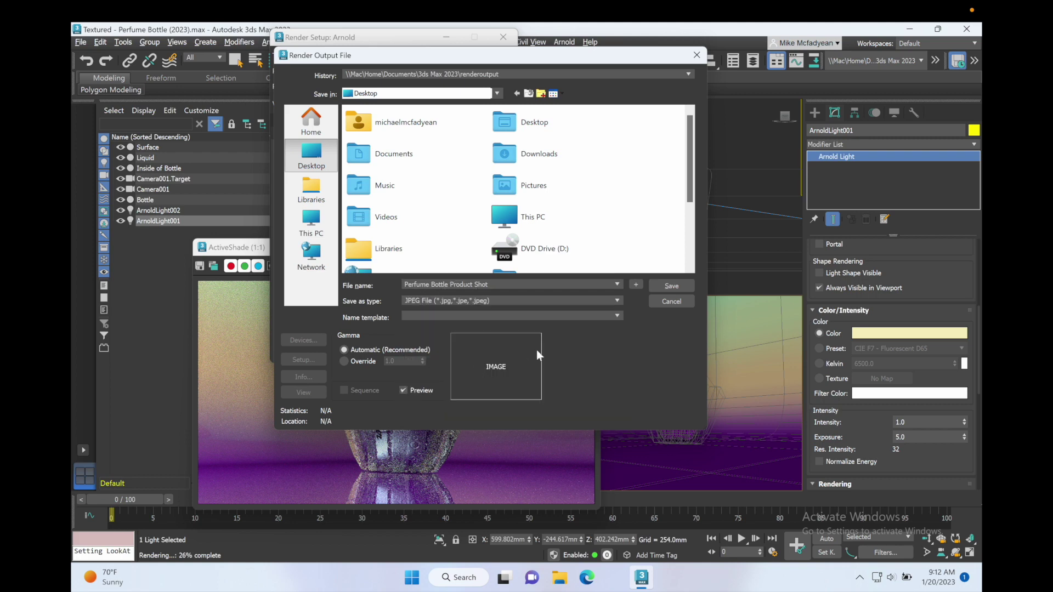
left_click(670, 286)
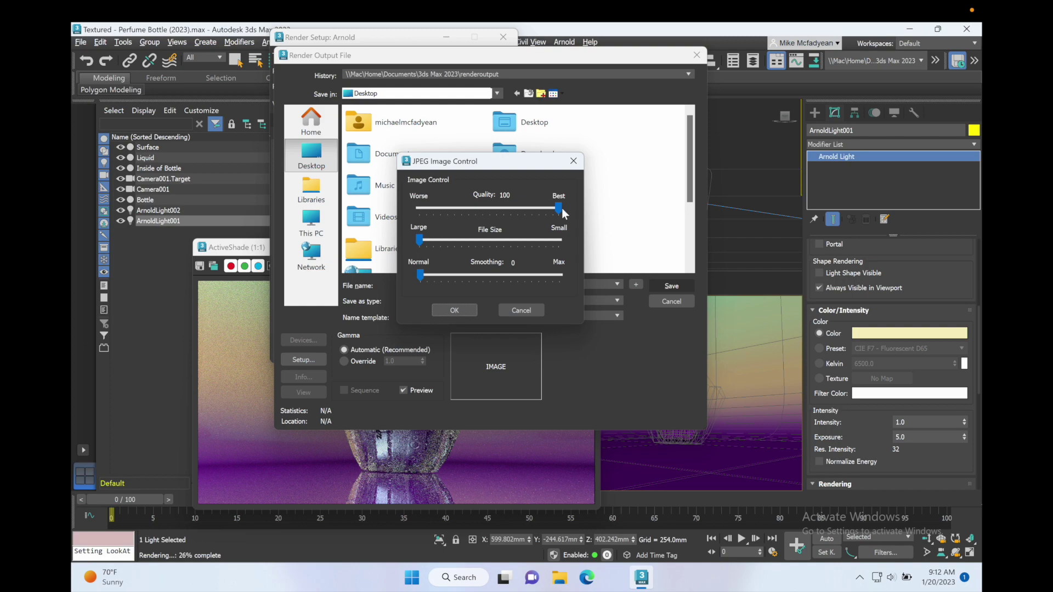
left_click(465, 310)
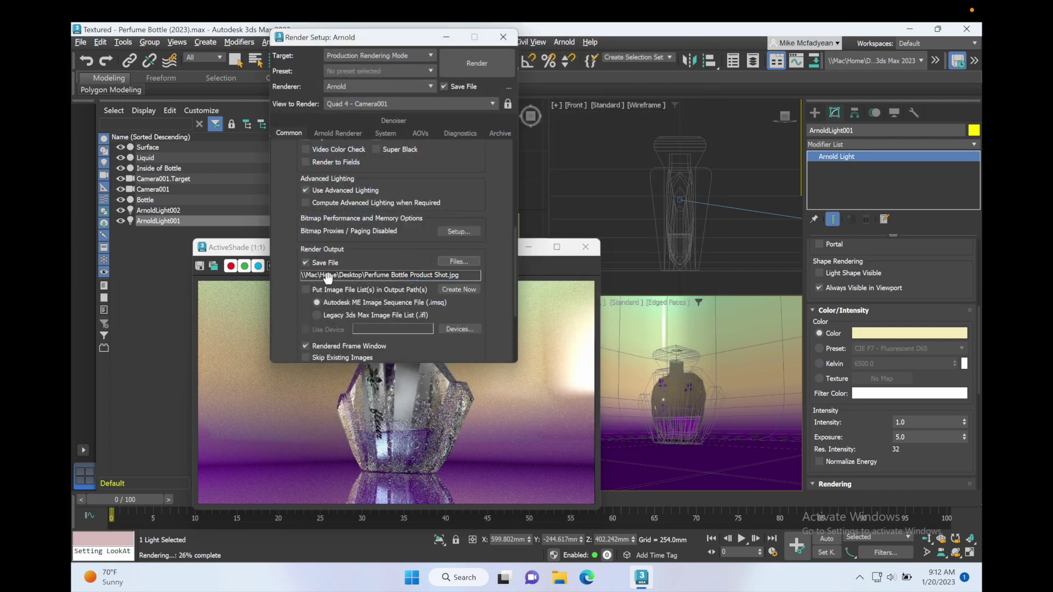
left_click(584, 247)
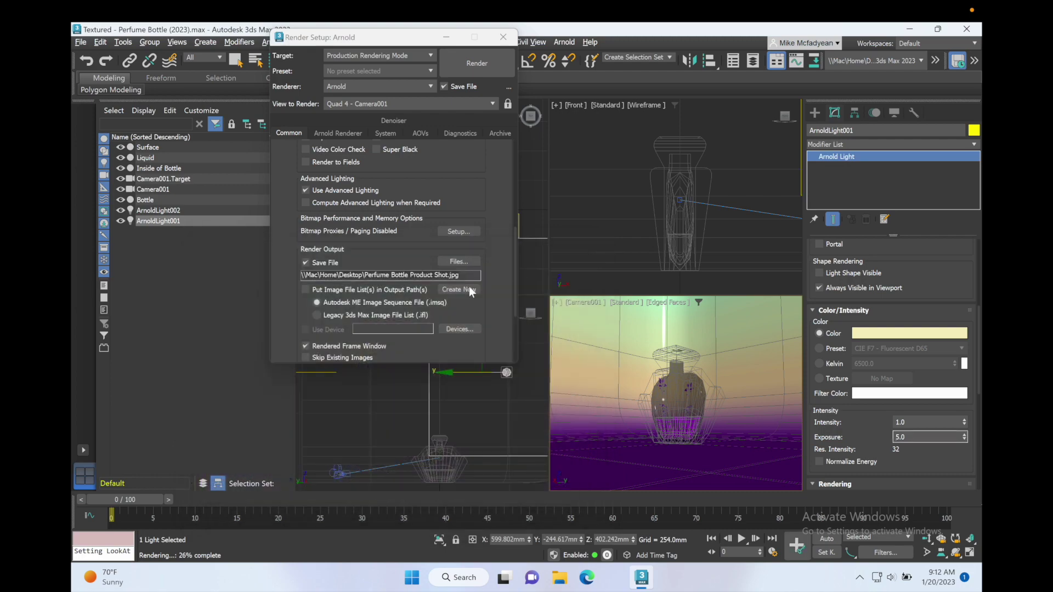
- Move Render Setup lower and render the final production image from Camera001
scroll(385, 144, "up", 5)
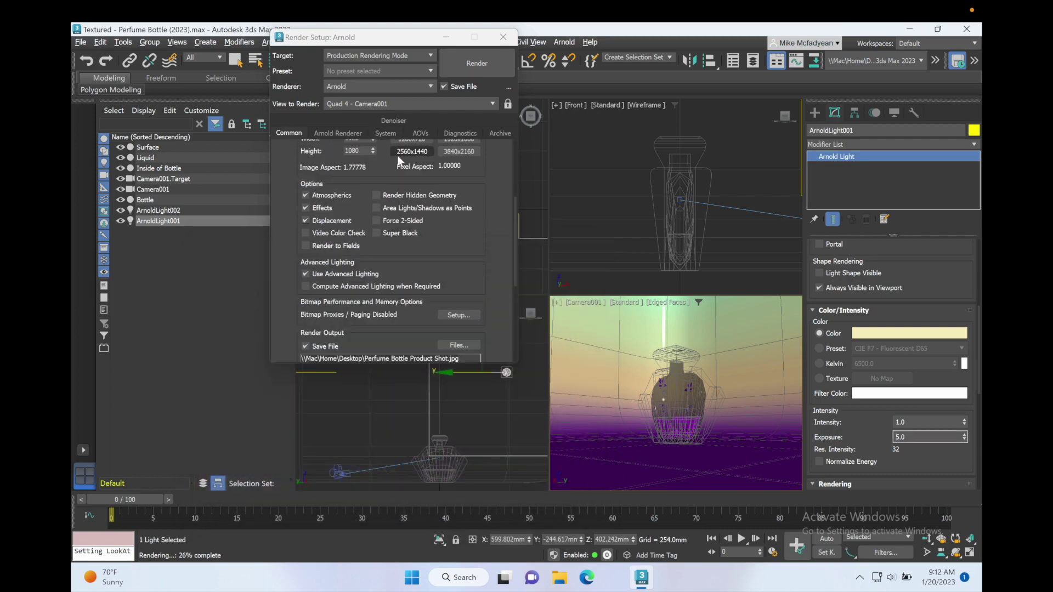
left_click(409, 37)
left_click_drag(409, 37, 403, 122)
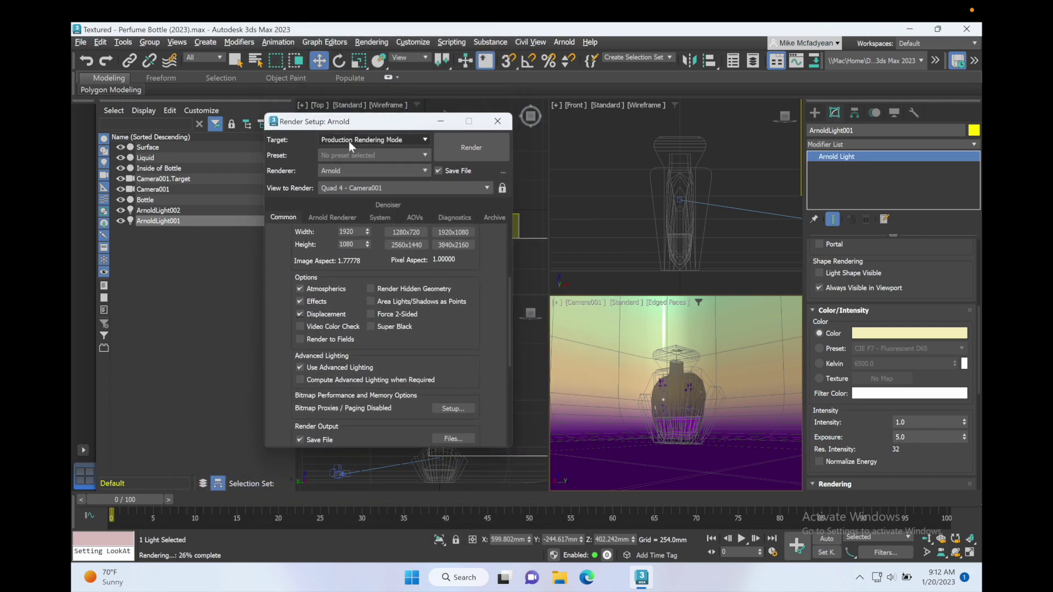
left_click(461, 147)
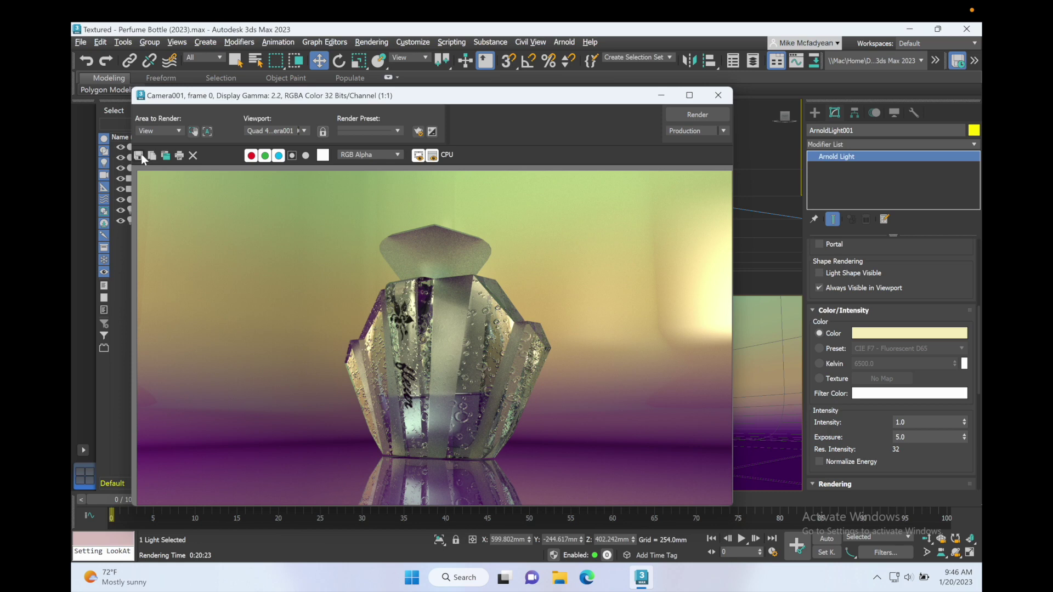
- Open the Save Image dialog for the finished render on the Desktop, leaving the file type unchanged
left_click(140, 156)
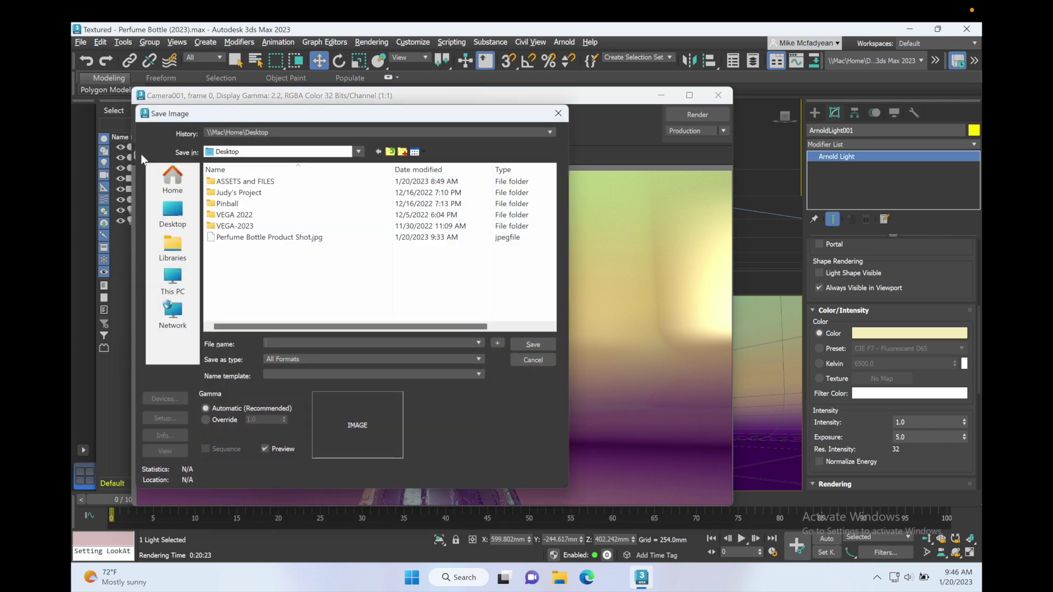
left_click(328, 357)
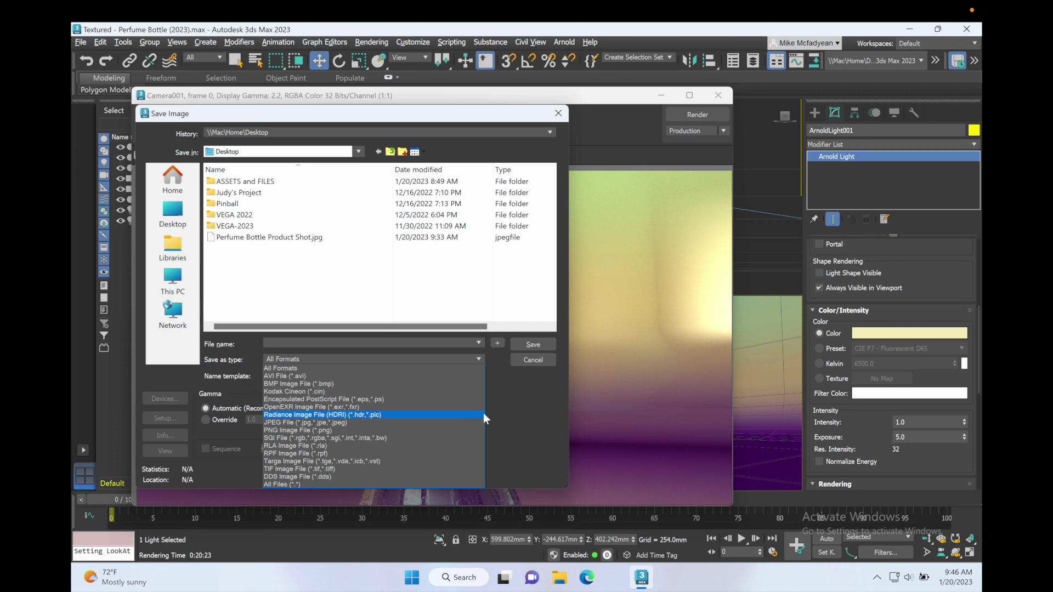
left_click(518, 410)
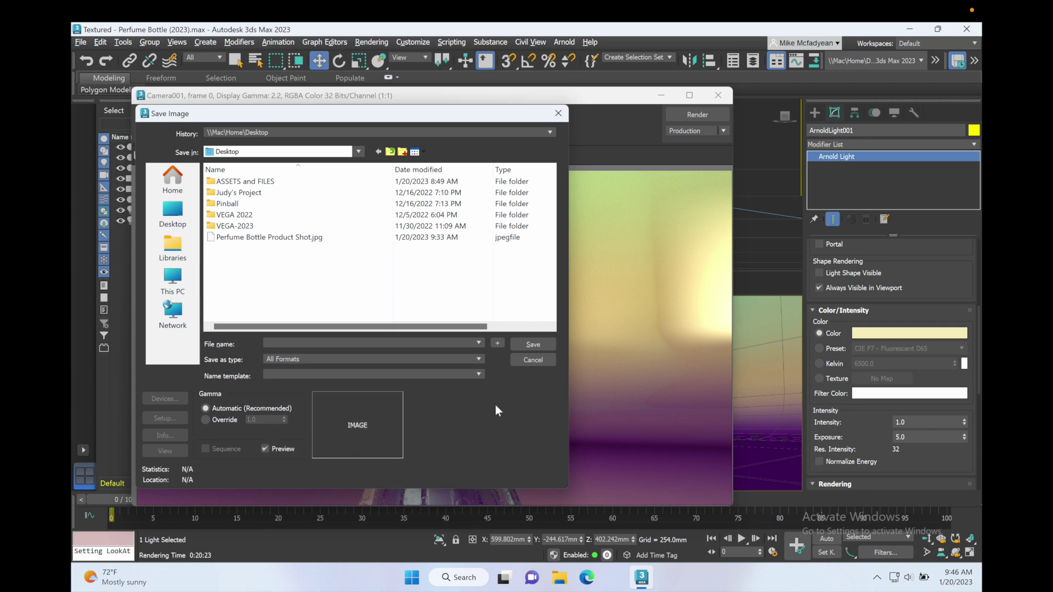